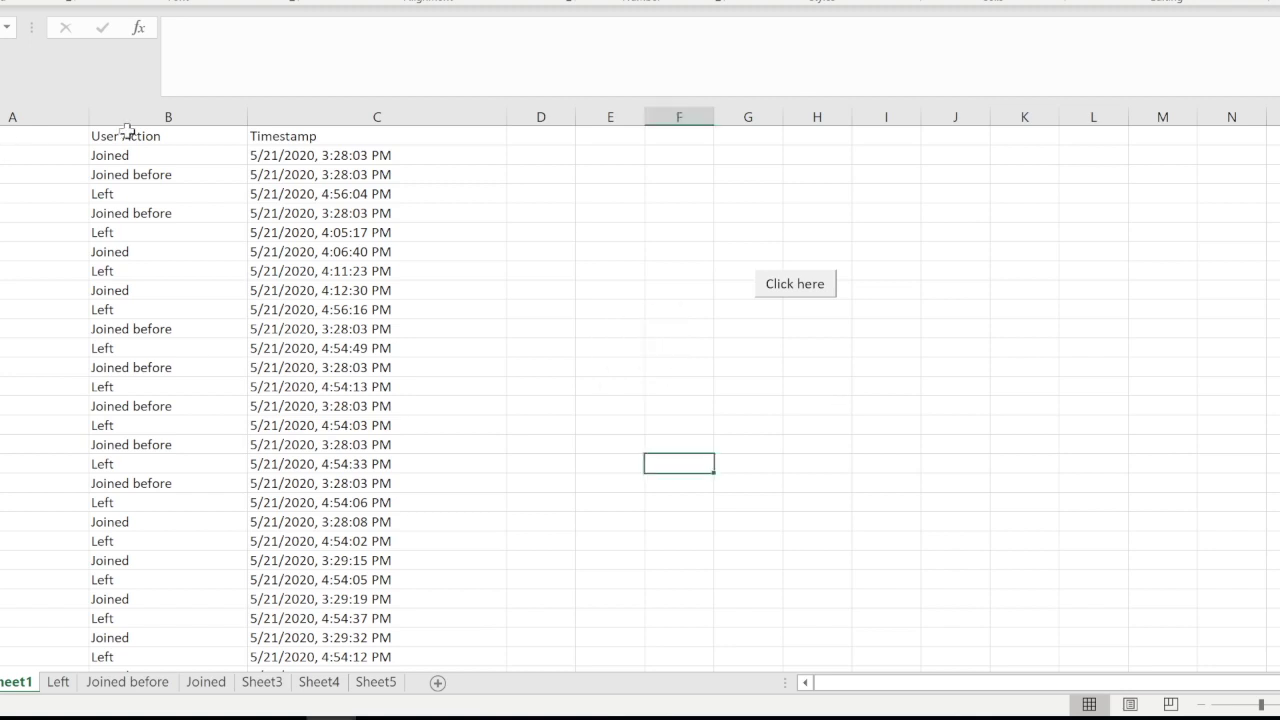
Look over the attendance table's header cells, first rows and timestamp values
click(343, 139)
click(8, 133)
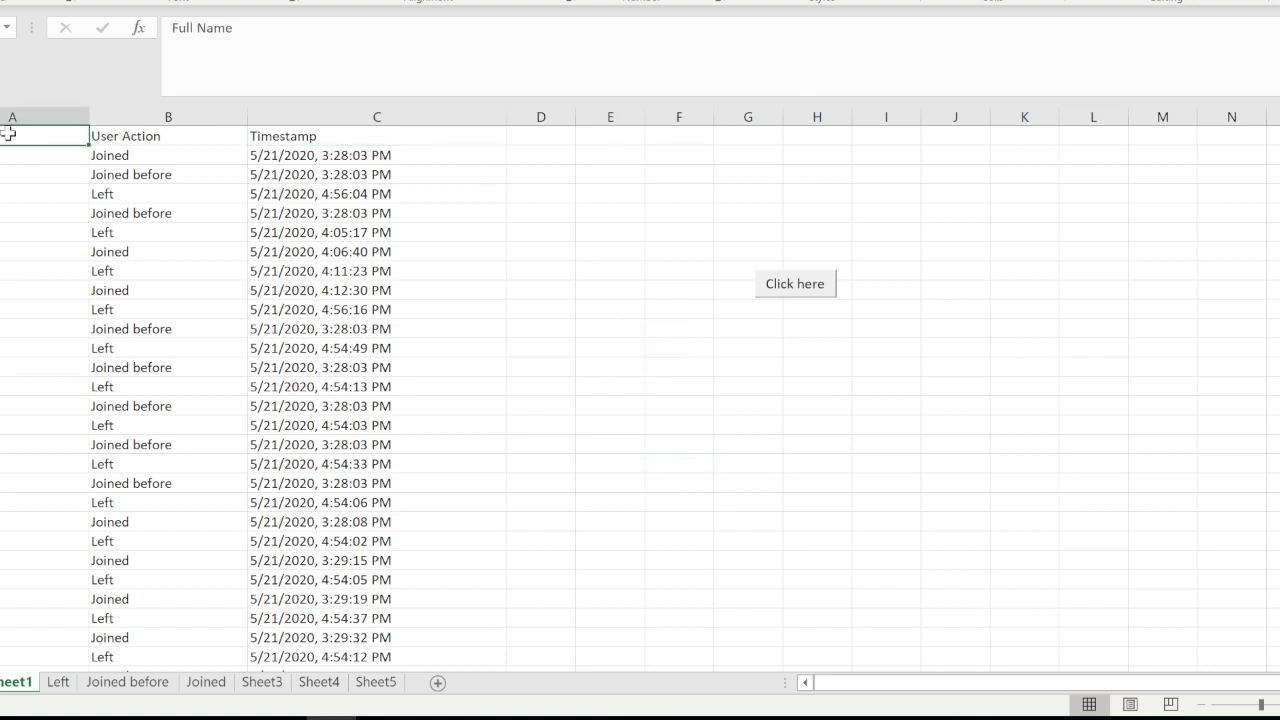
drag(8, 133, 260, 410)
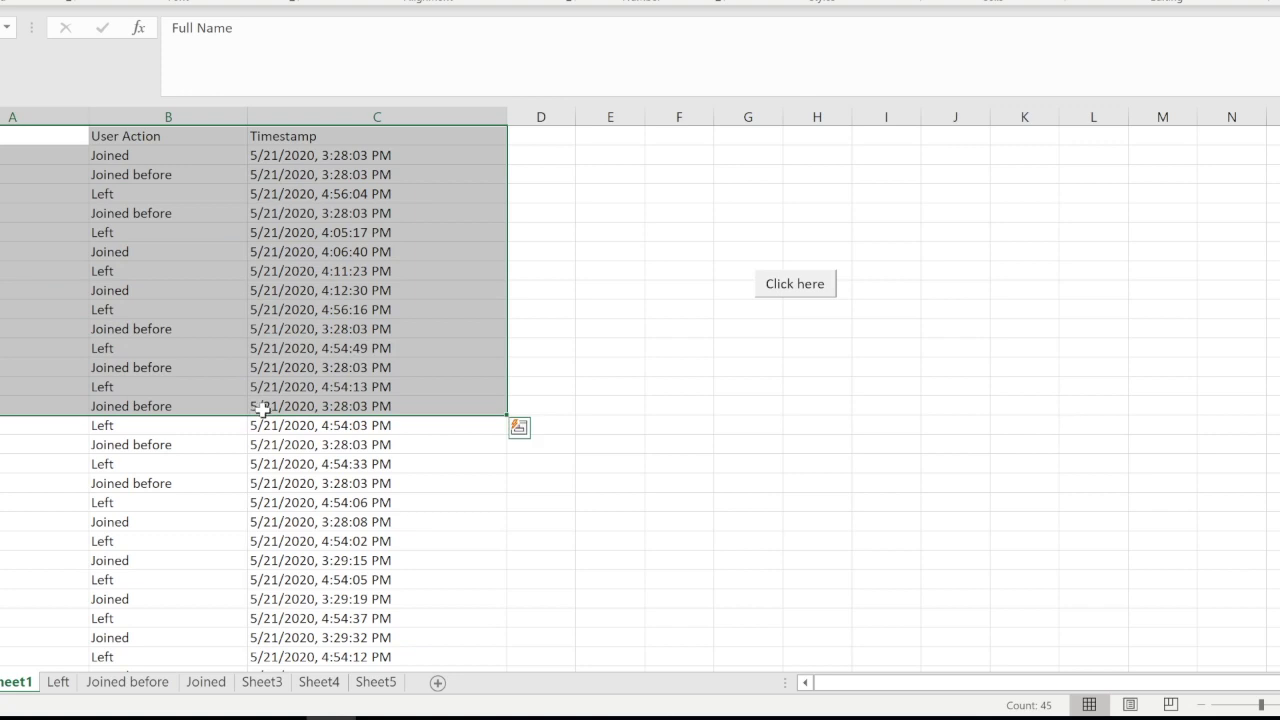
click(260, 408)
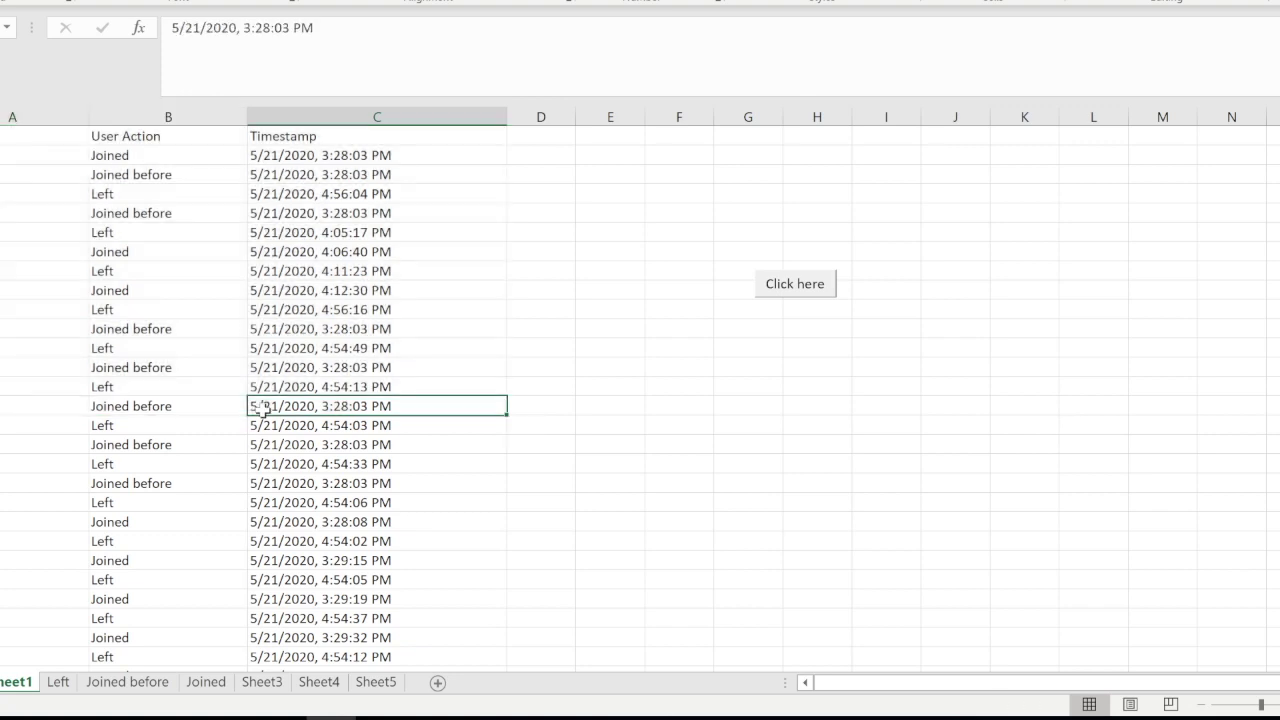
click(504, 450)
click(557, 424)
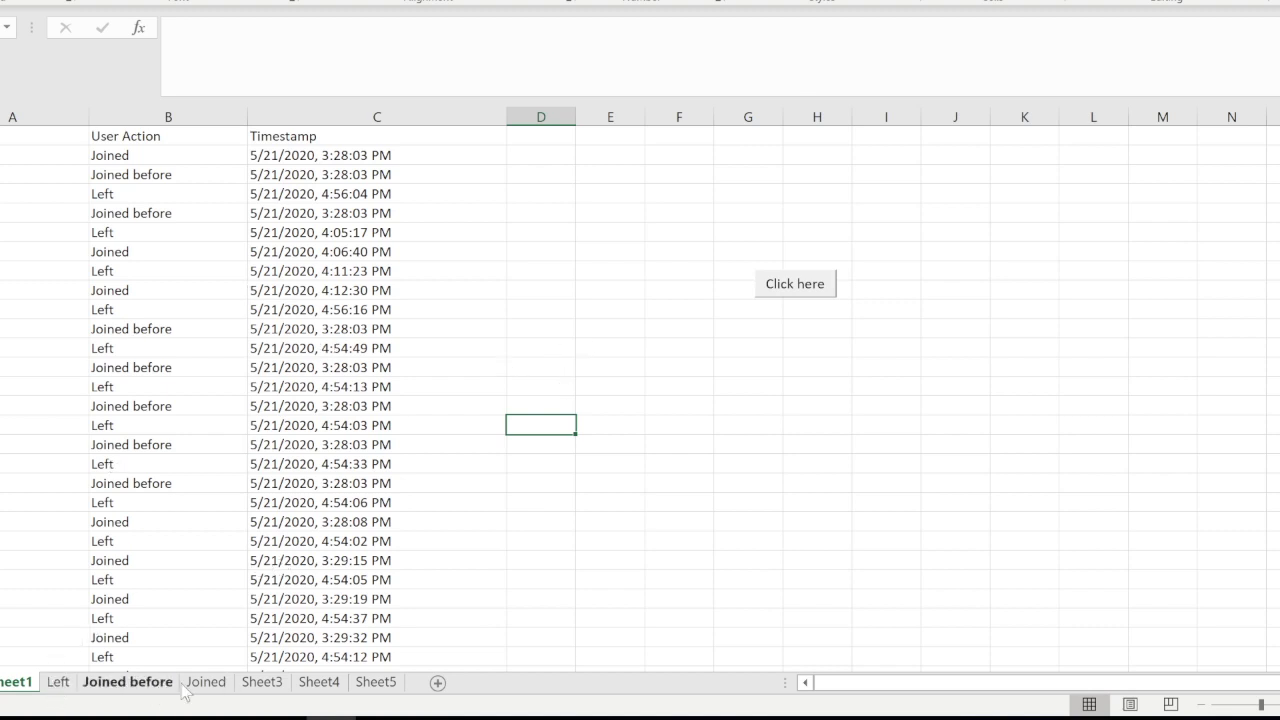
click(191, 386)
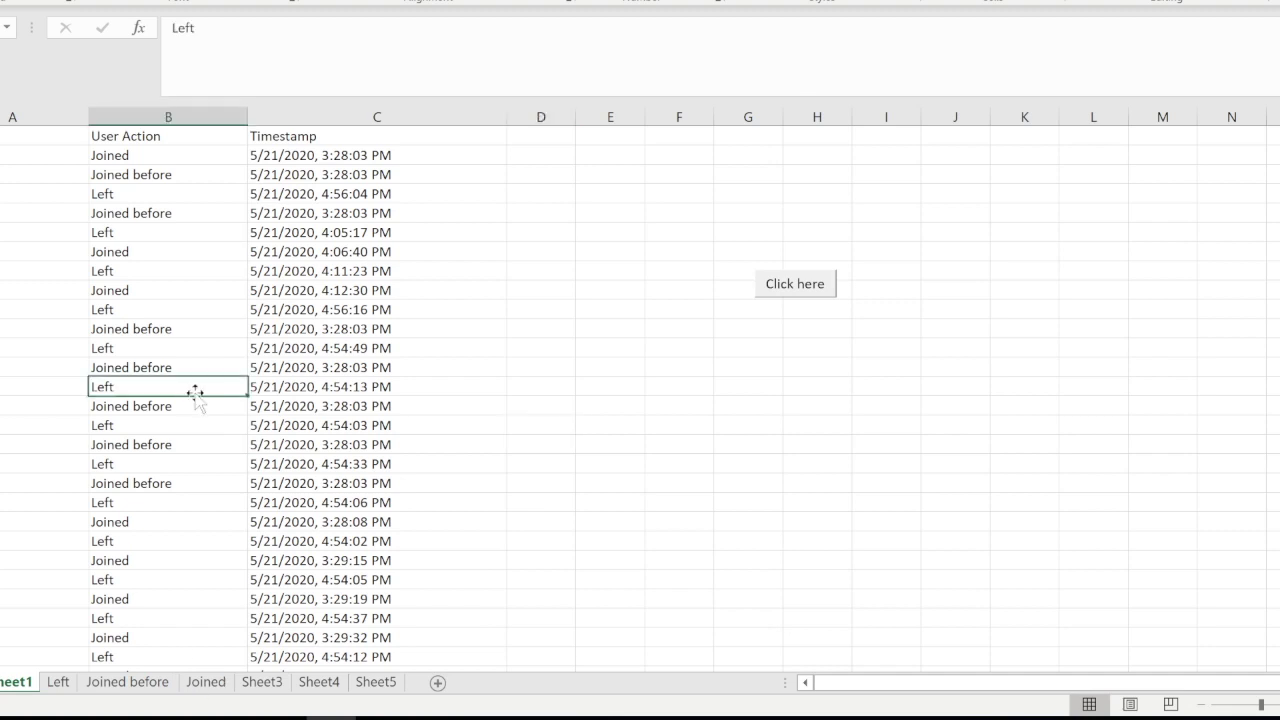
Turn on AutoFilter for the header row and show the User Action filter choices
click(223, 135)
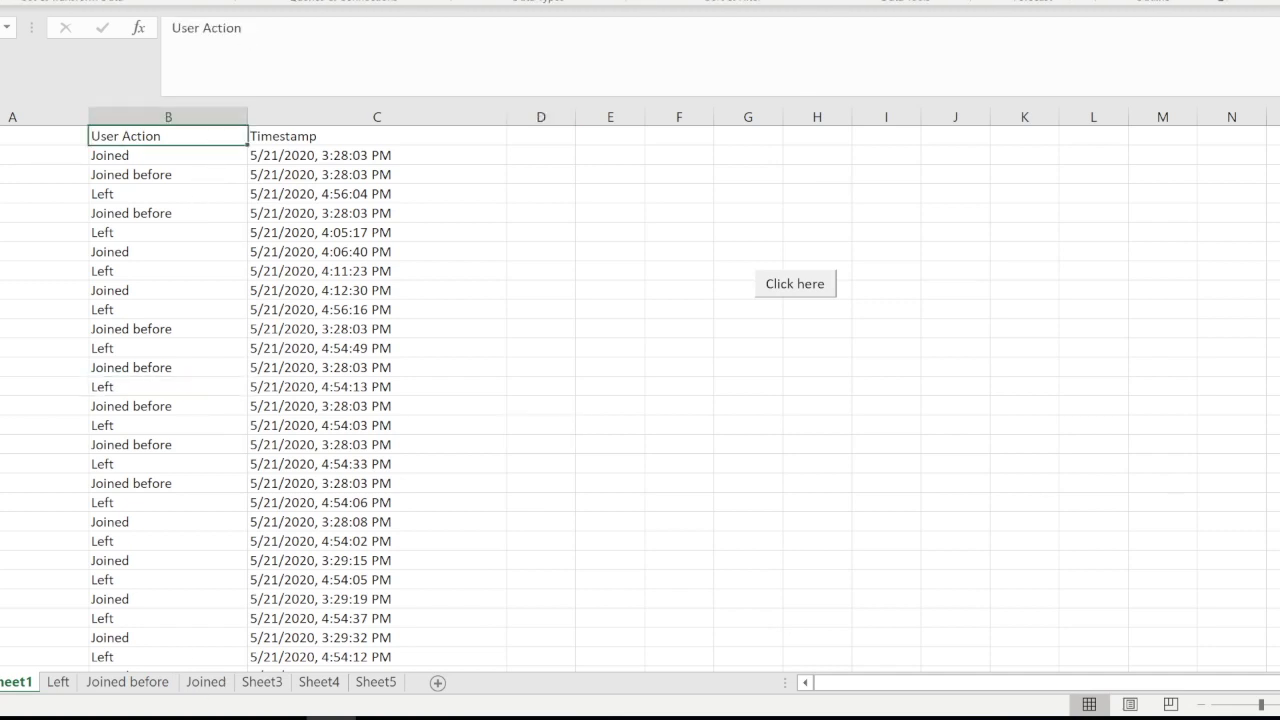
key(ctrl+shift+l)
click(239, 138)
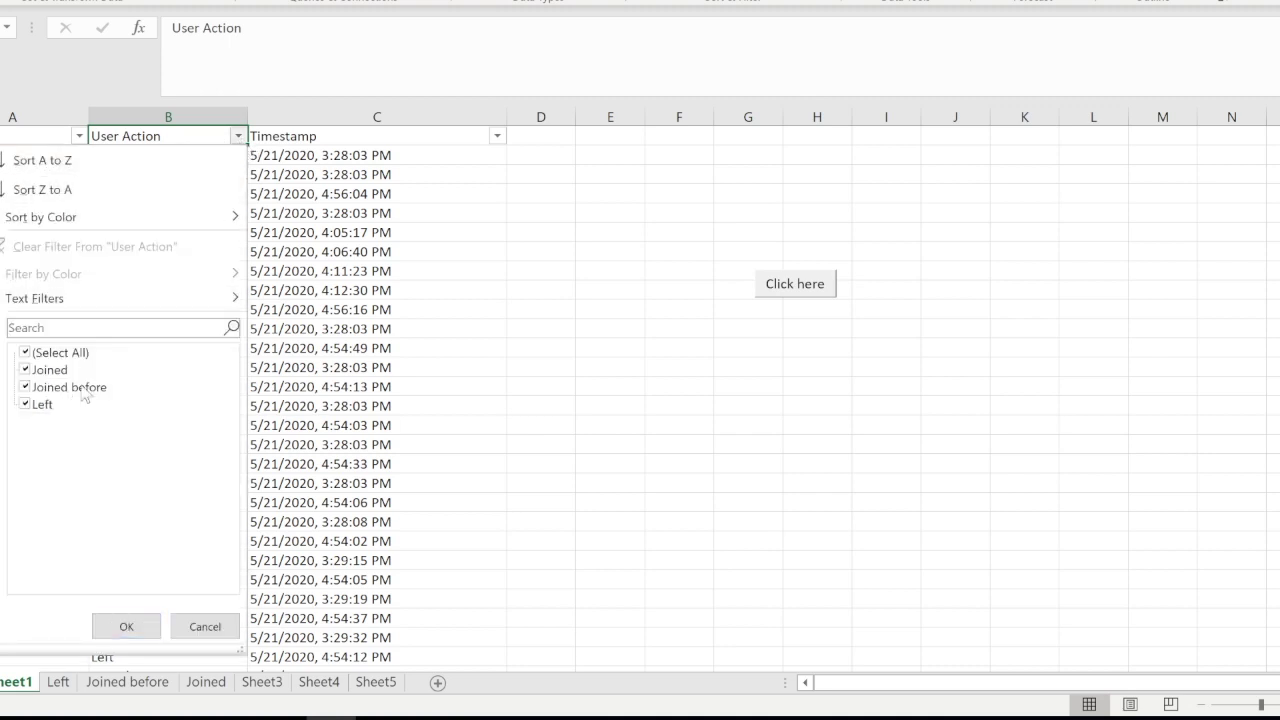
Filter User Action to only Joined rows and review them
click(74, 356)
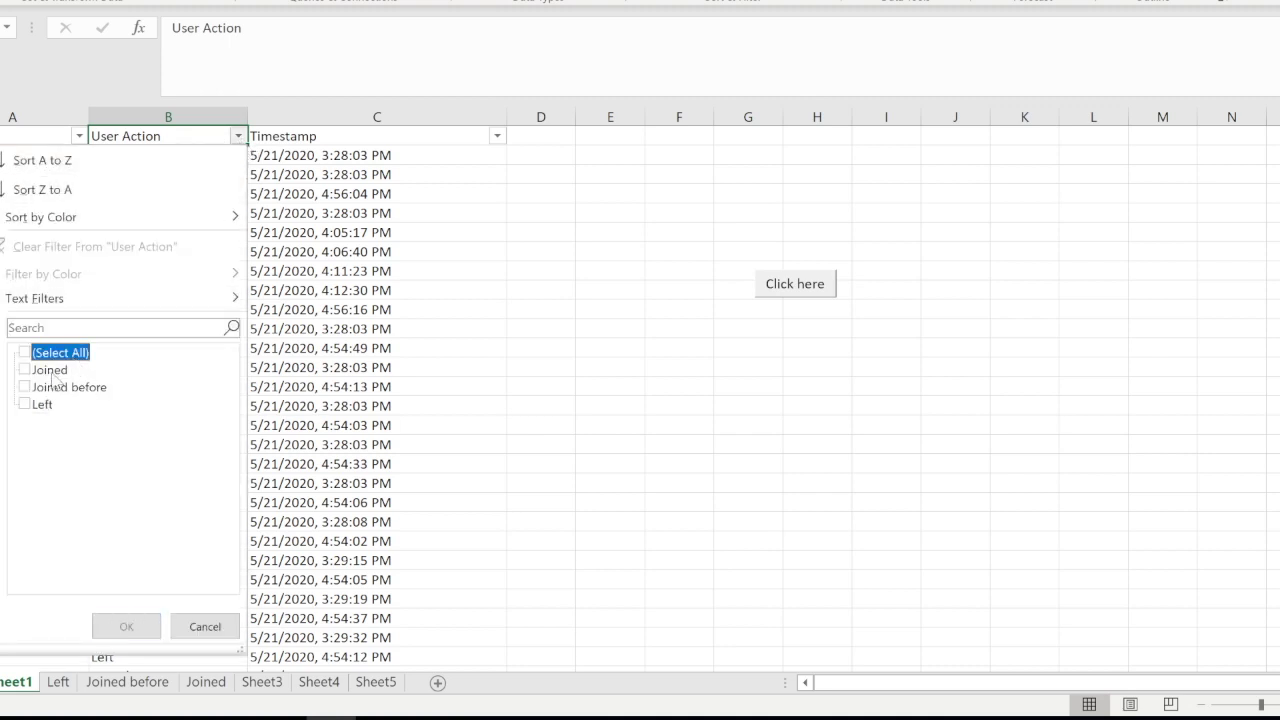
click(52, 371)
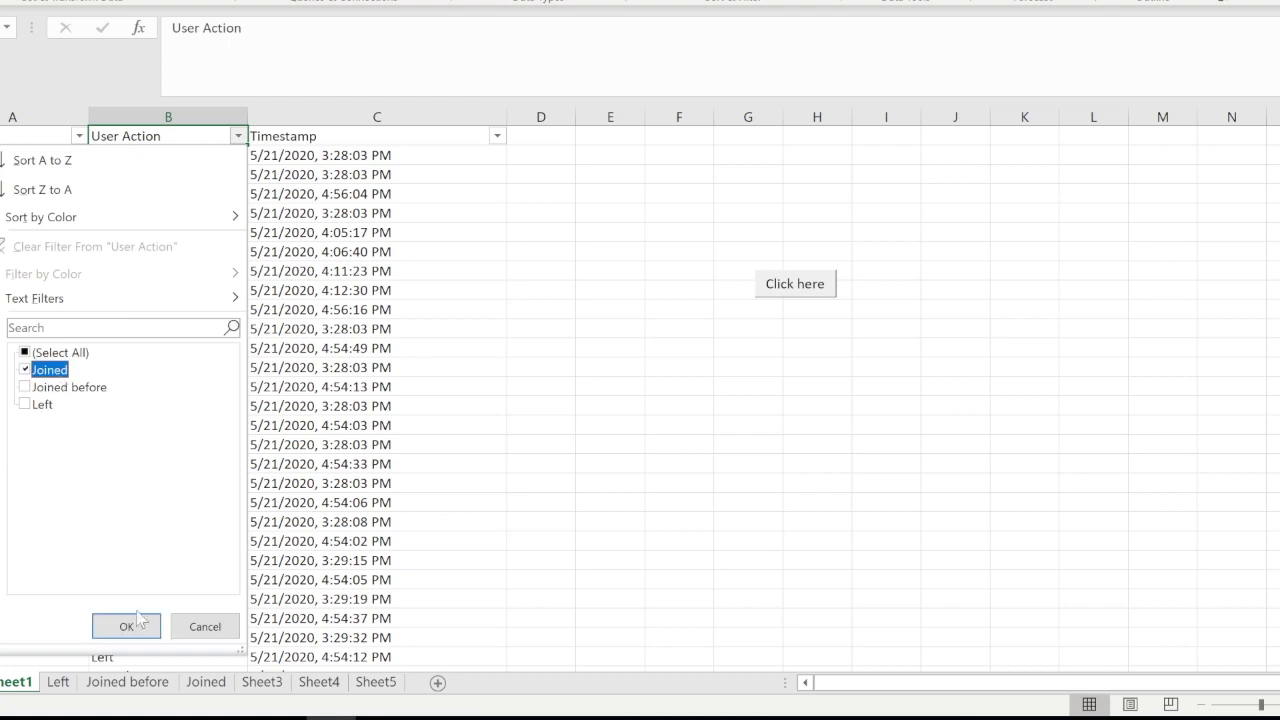
click(127, 627)
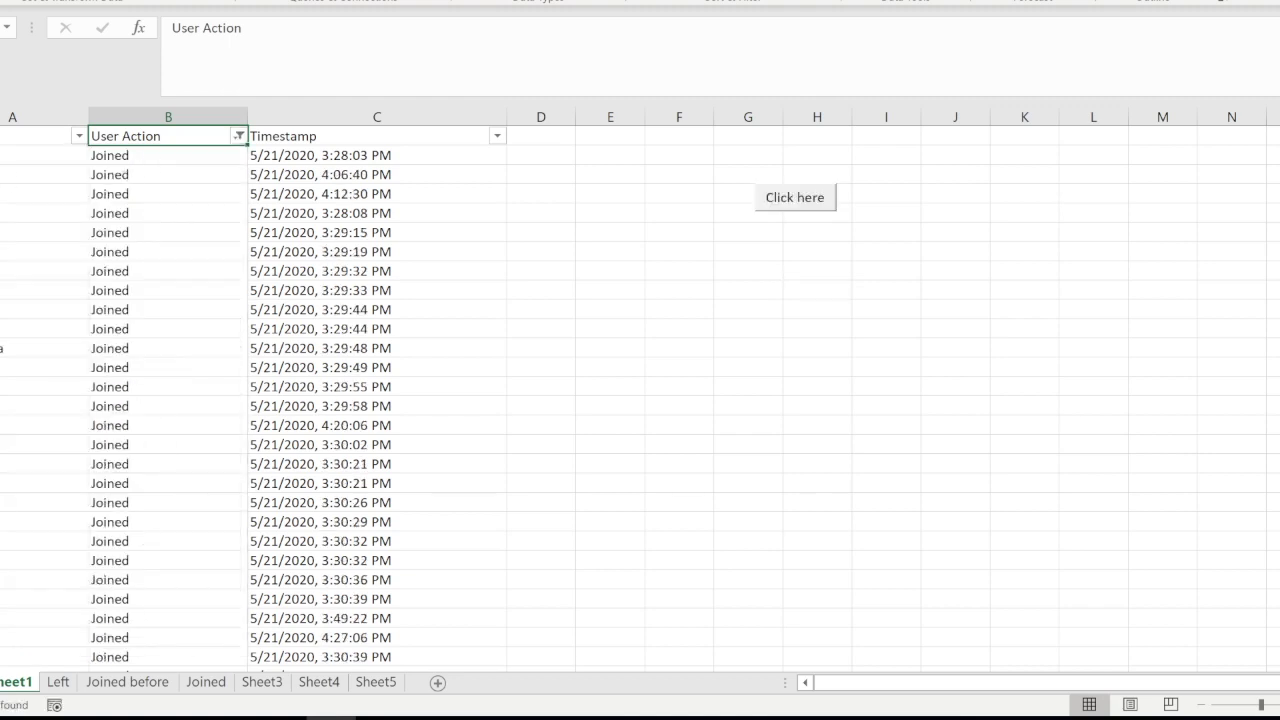
drag(0, 174, 0, 193)
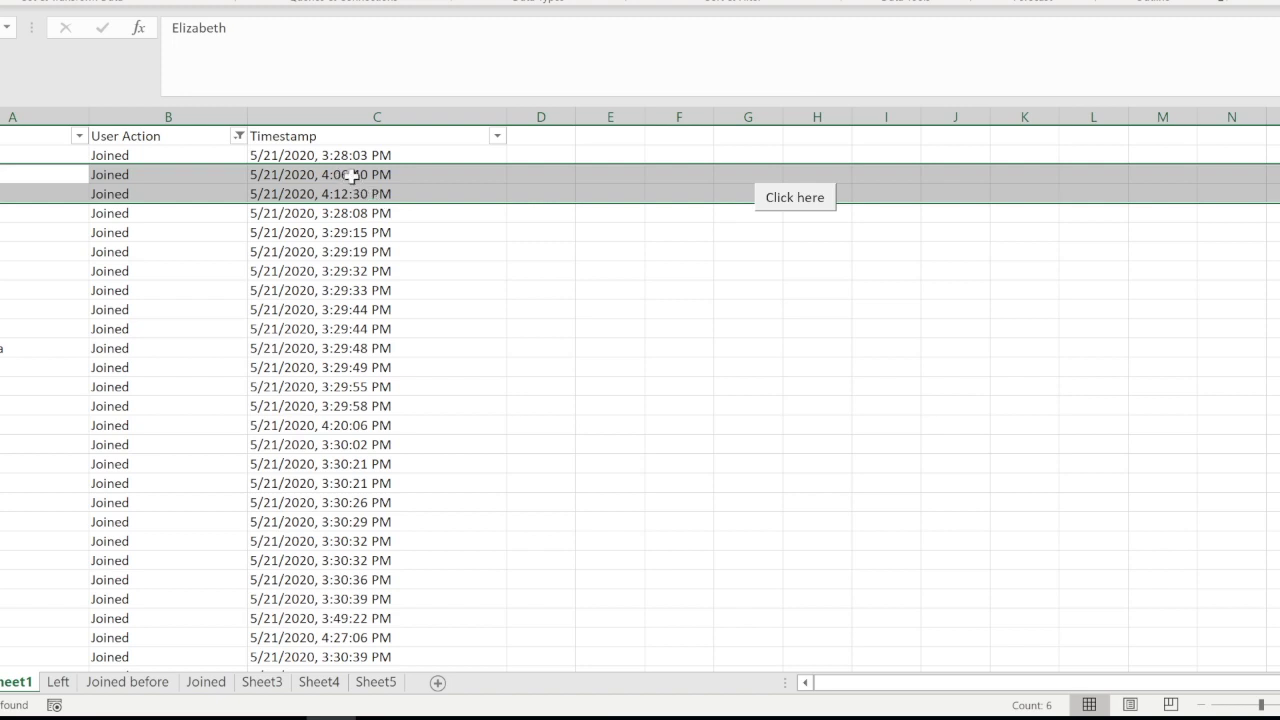
click(206, 246)
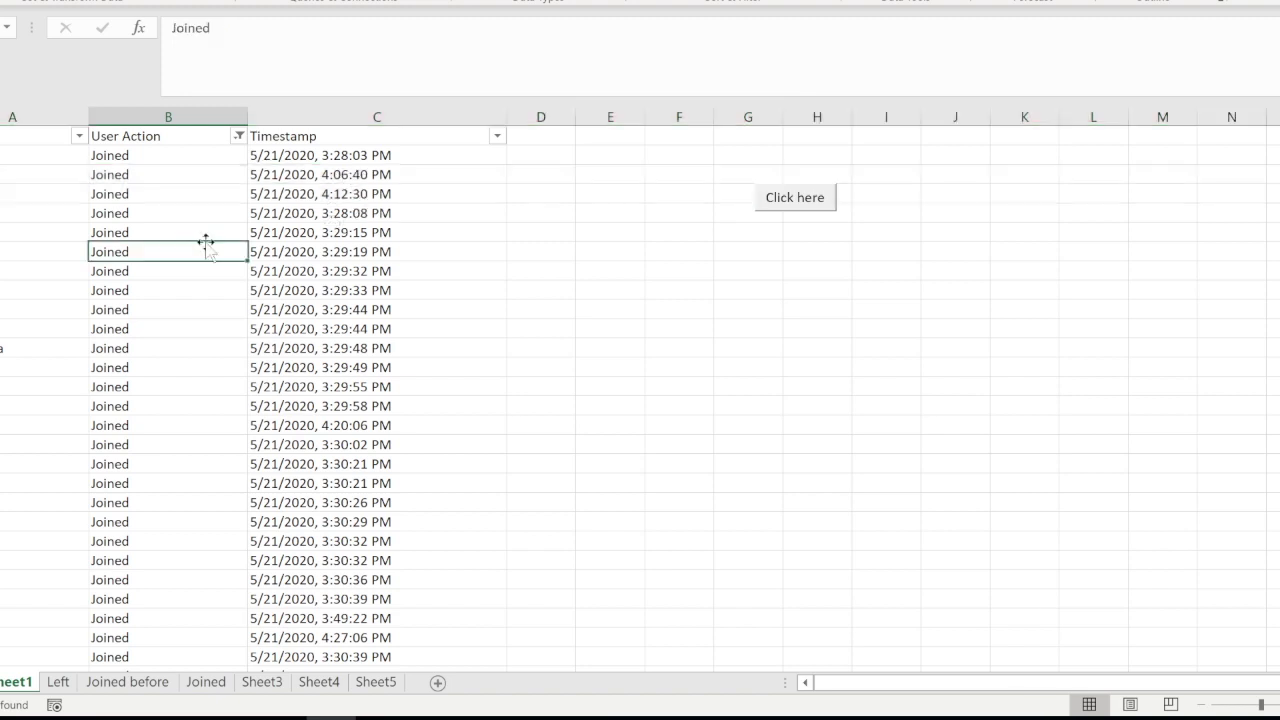
Restore every User Action value and select one attendee's rows across columns A–C
click(239, 136)
click(80, 352)
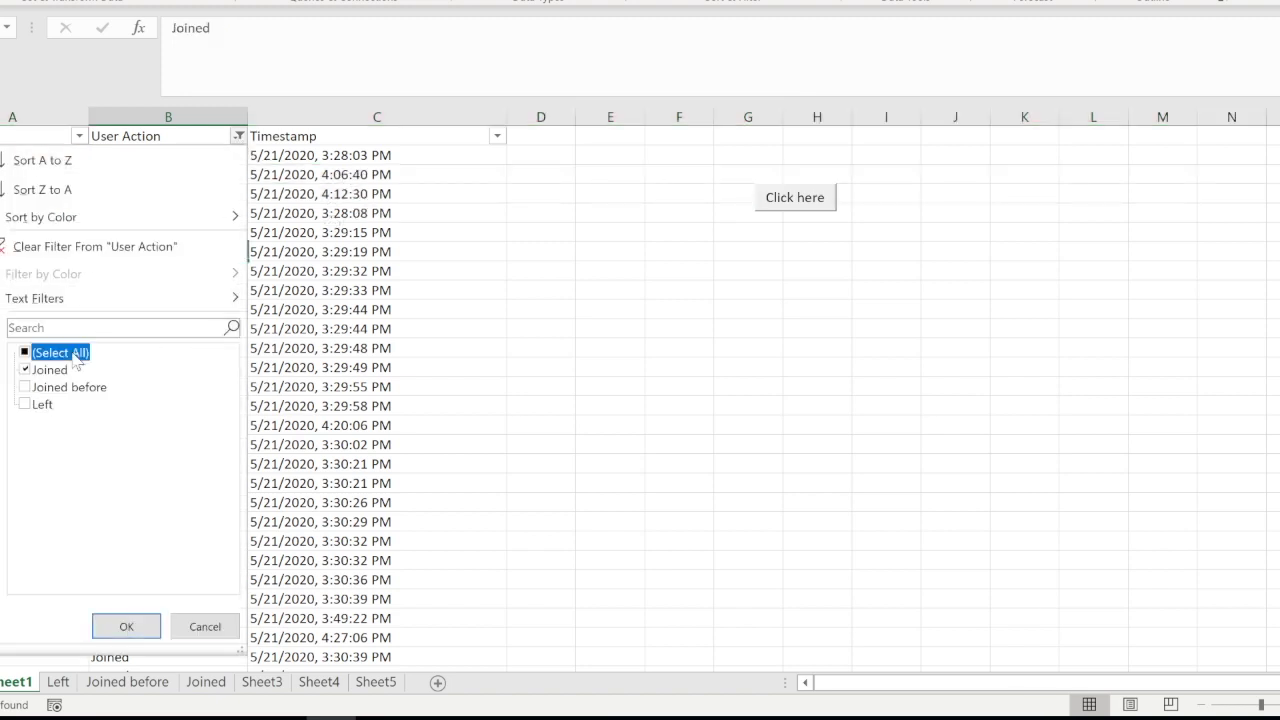
click(126, 626)
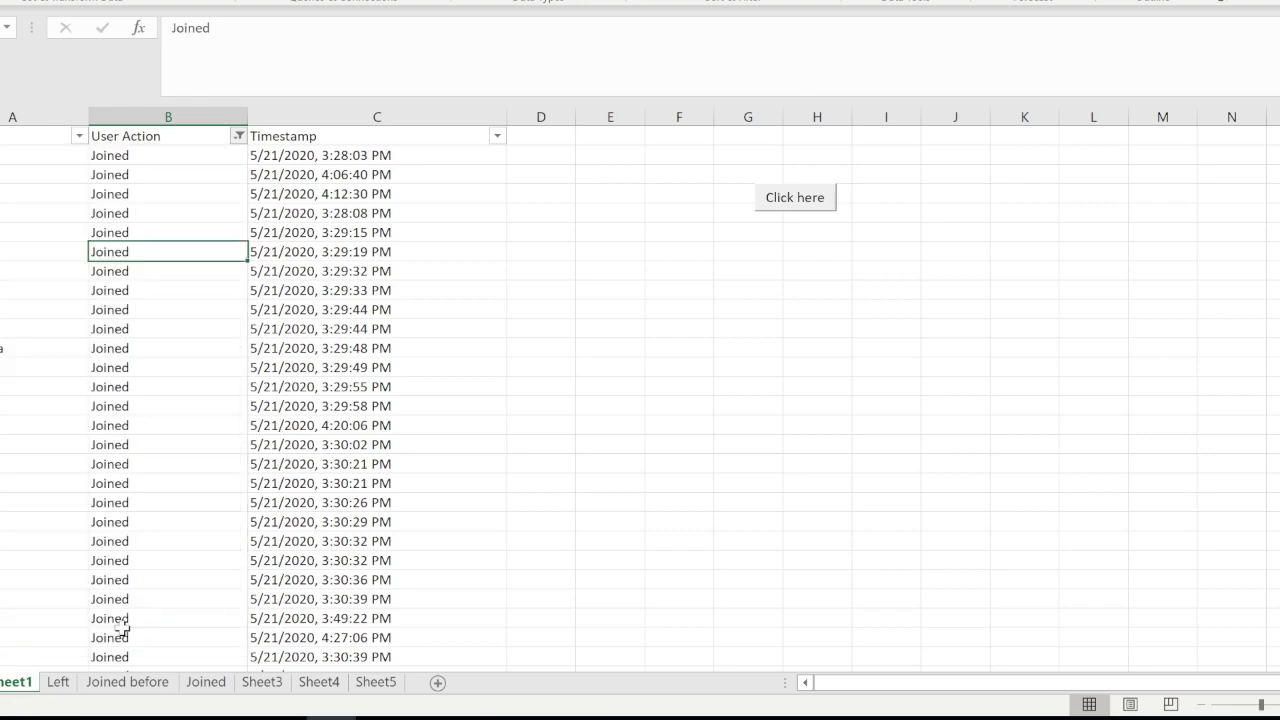
click(72, 152)
click(43, 213)
drag(43, 213, 337, 306)
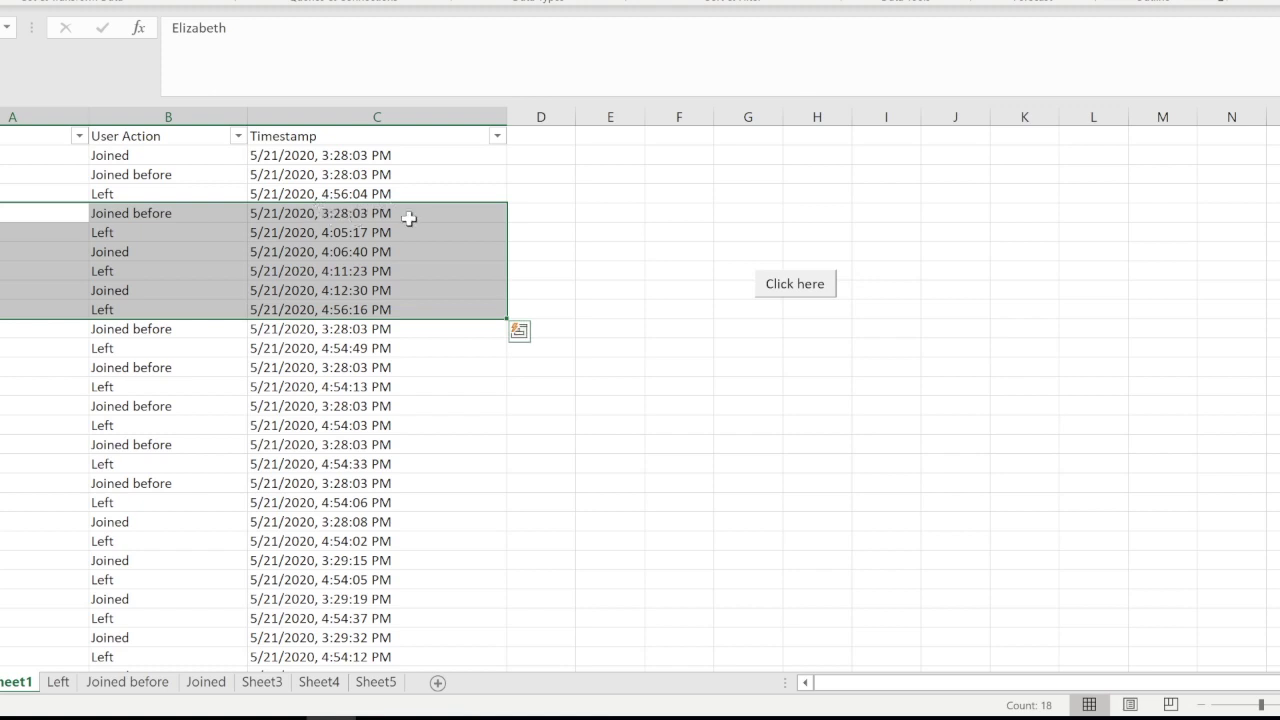
click(125, 233)
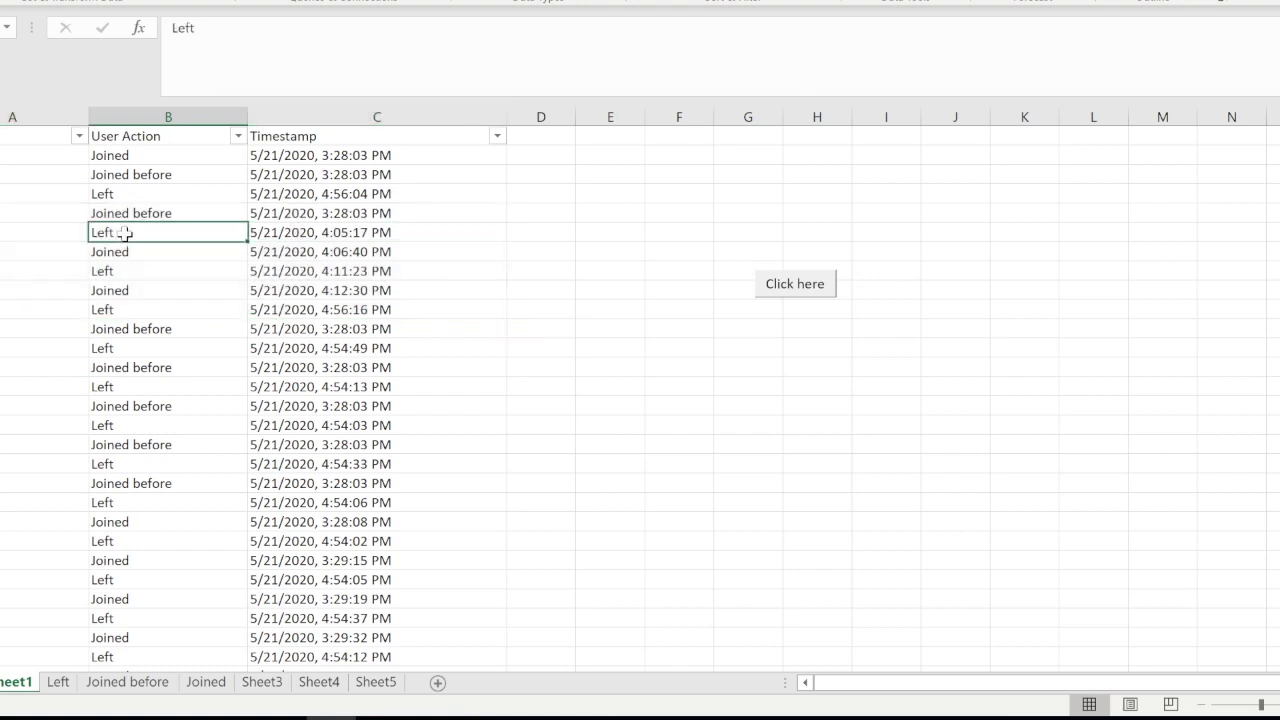
drag(125, 233, 337, 232)
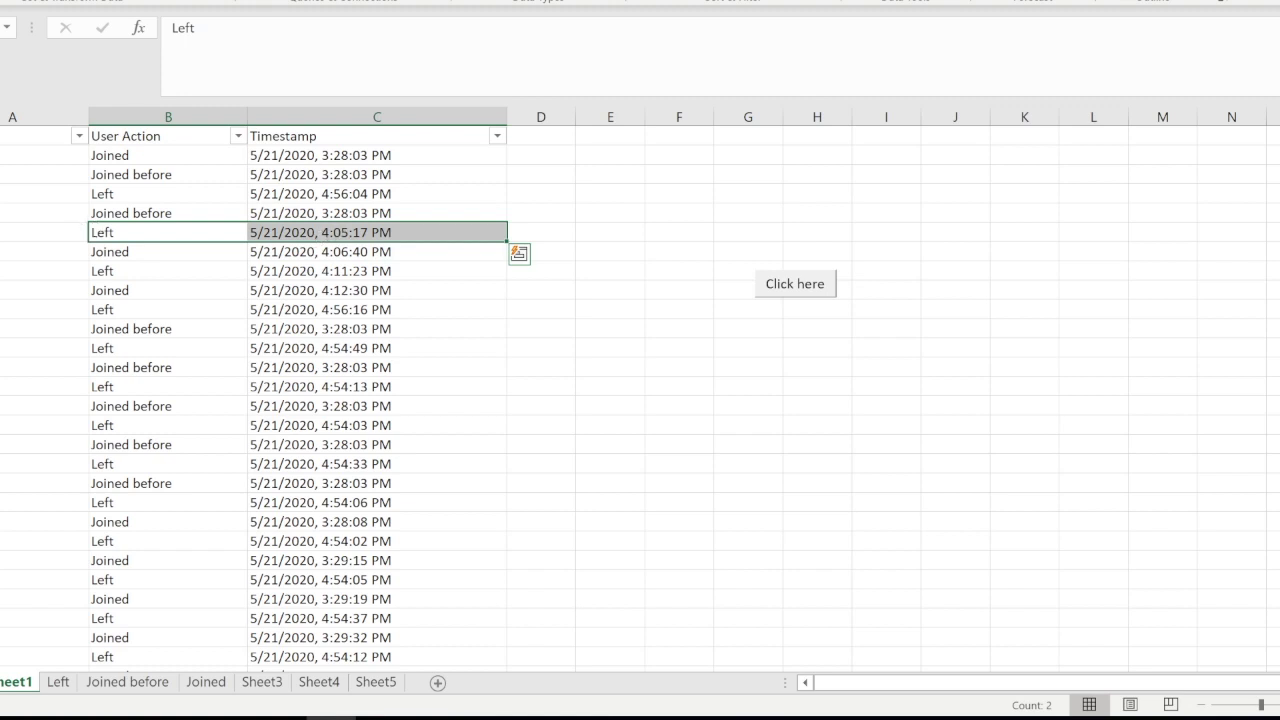
drag(2, 203, 2, 307)
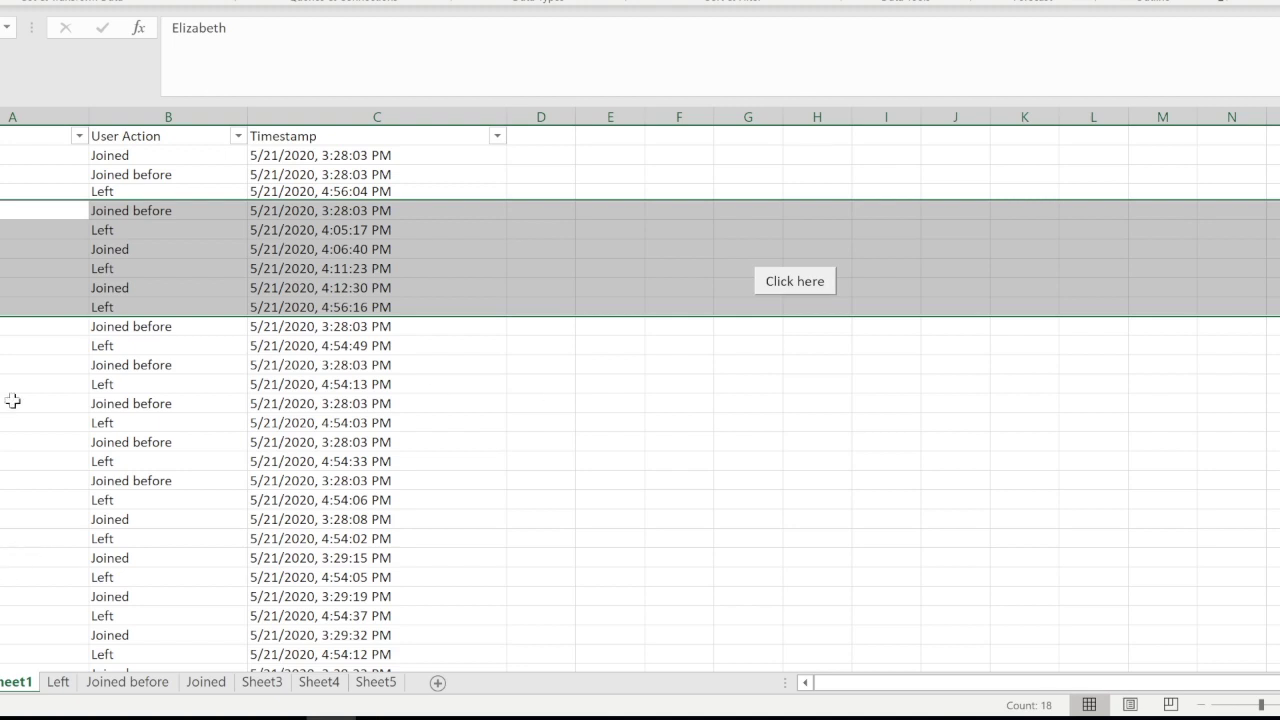
scroll(35, 541, down, 11)
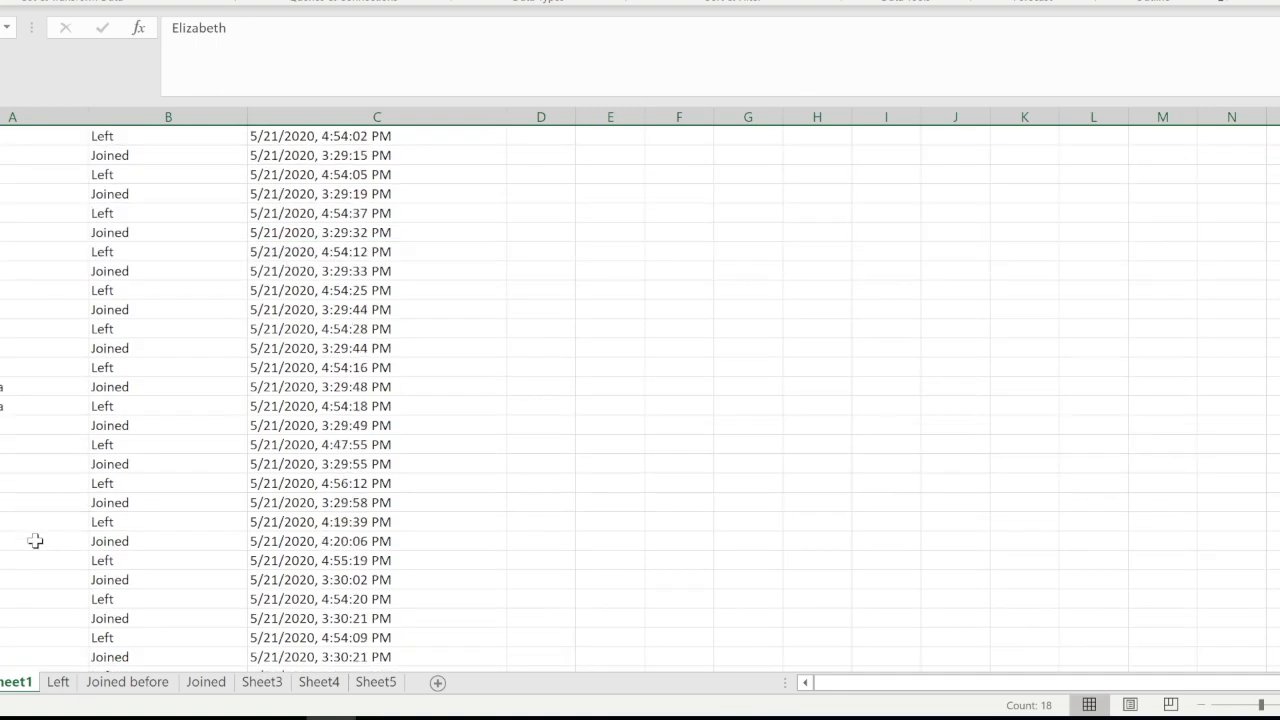
scroll(35, 541, up, 12)
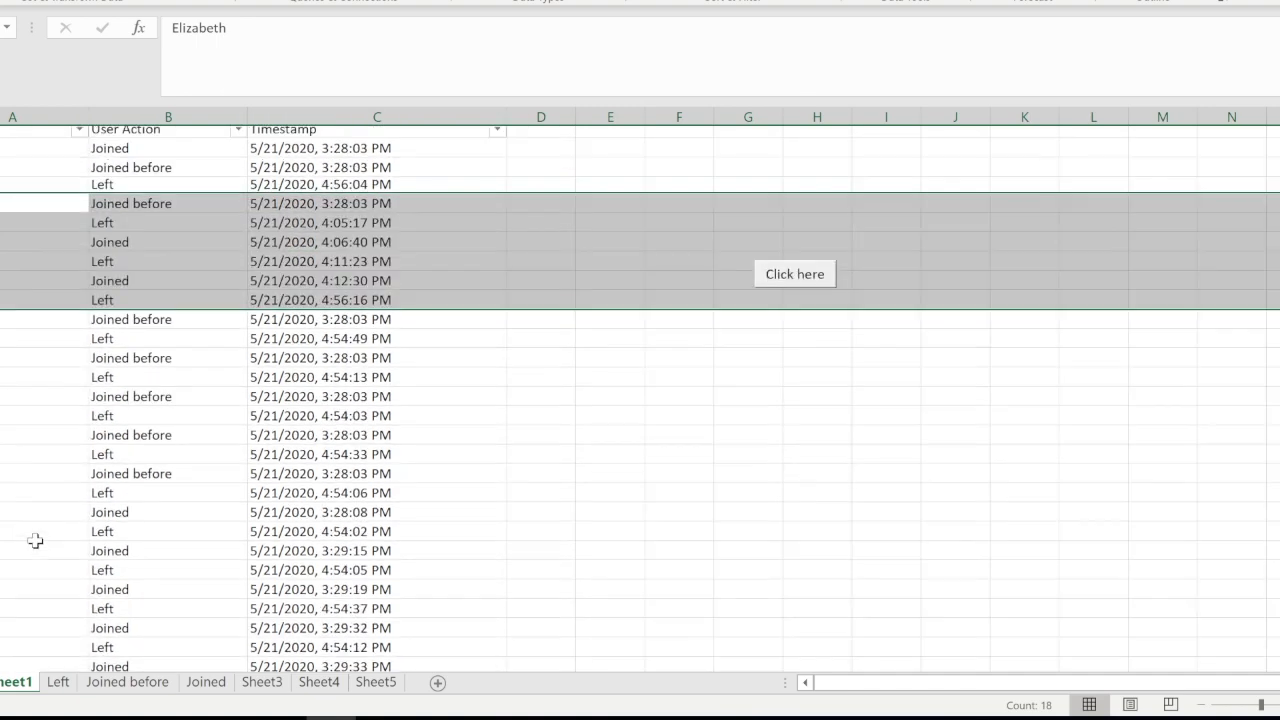
click(178, 328)
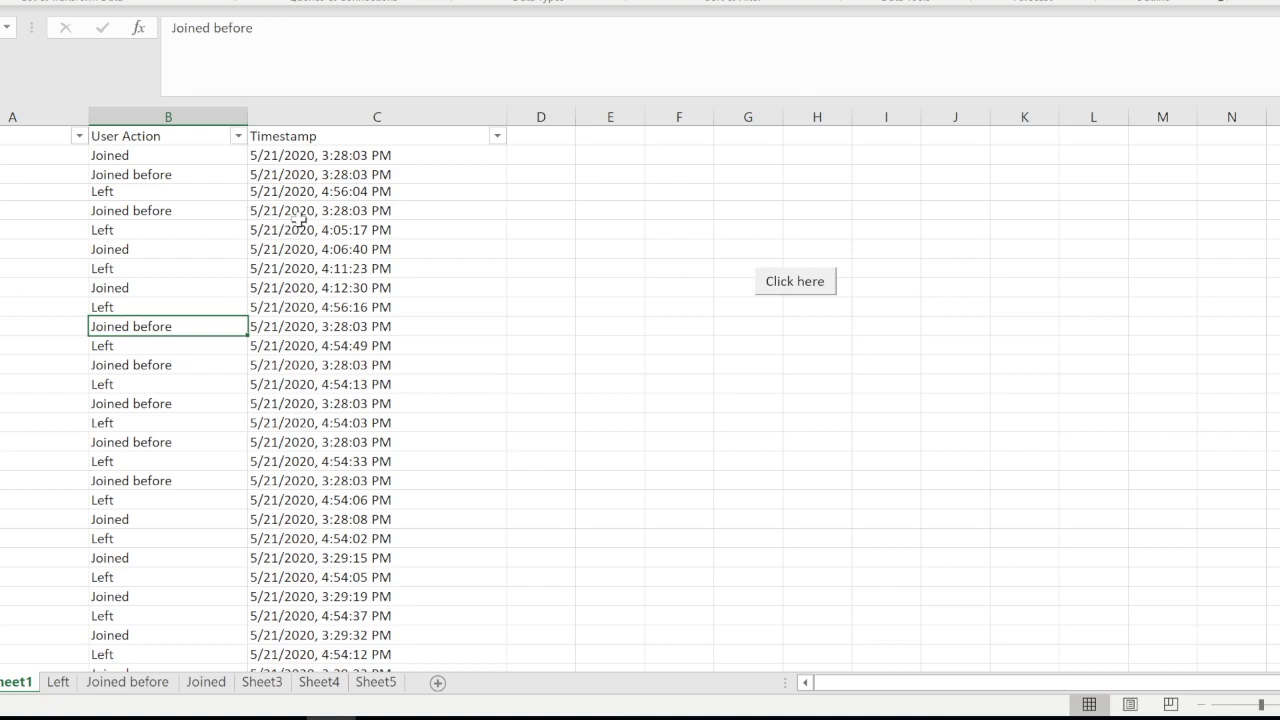
Inspect the 4:06:40 PM and 4:12:30 PM join and 4:56:16 PM leave timestamps
click(120, 212)
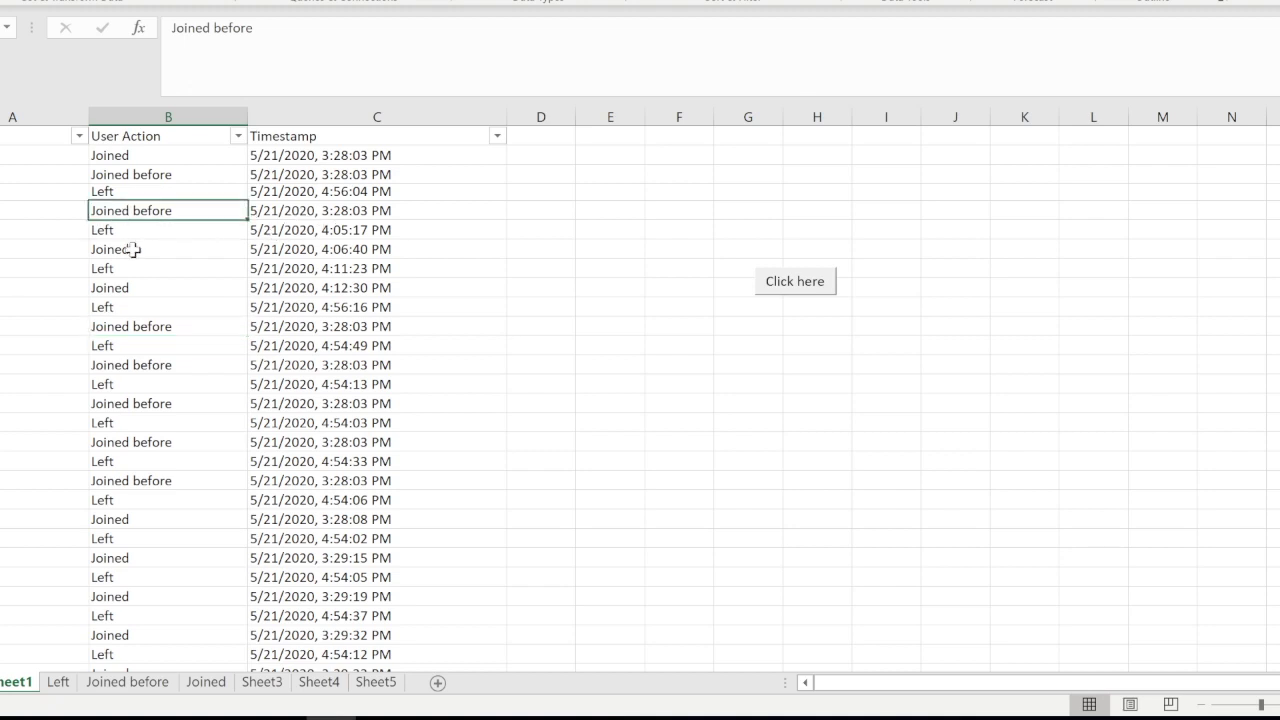
drag(133, 249, 351, 287)
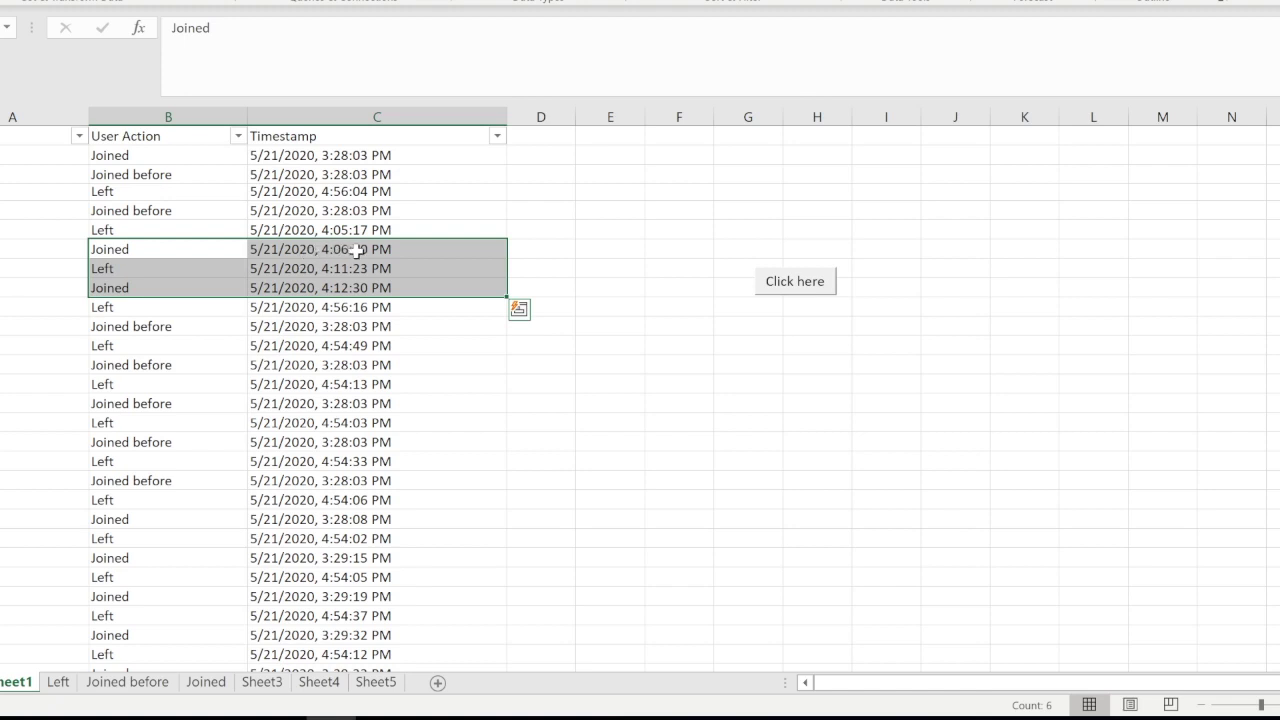
click(359, 250)
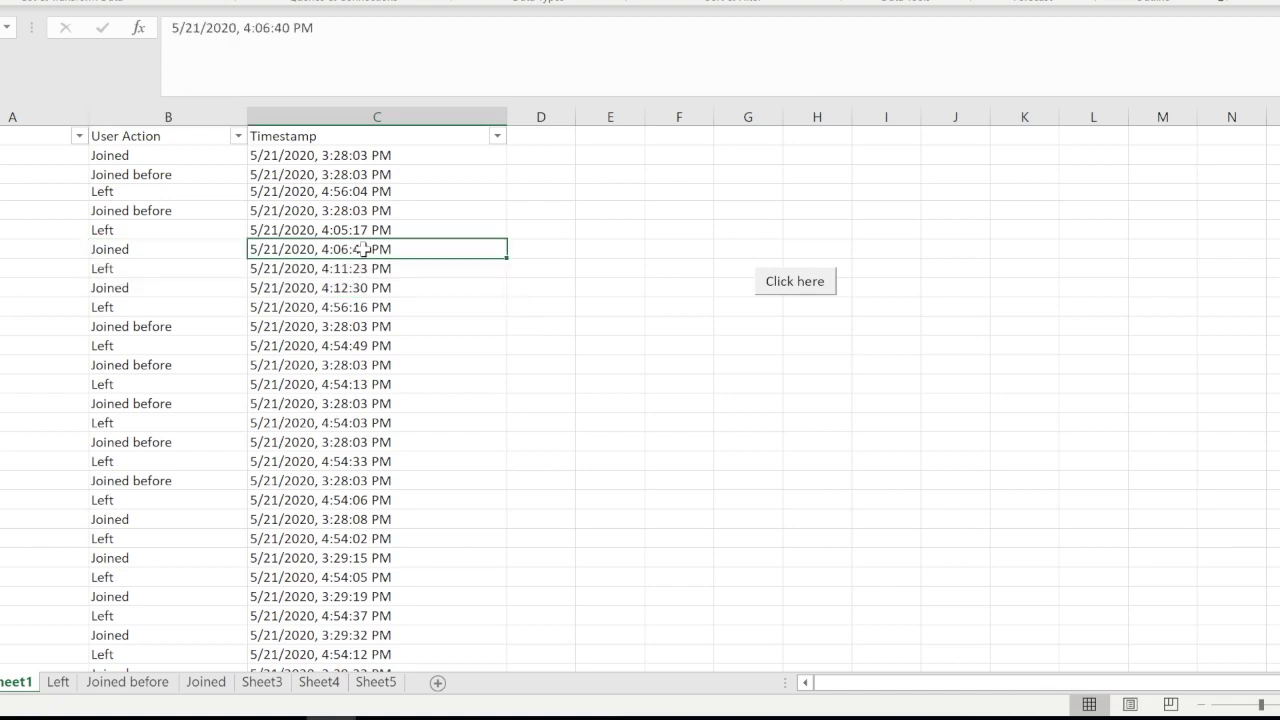
click(355, 288)
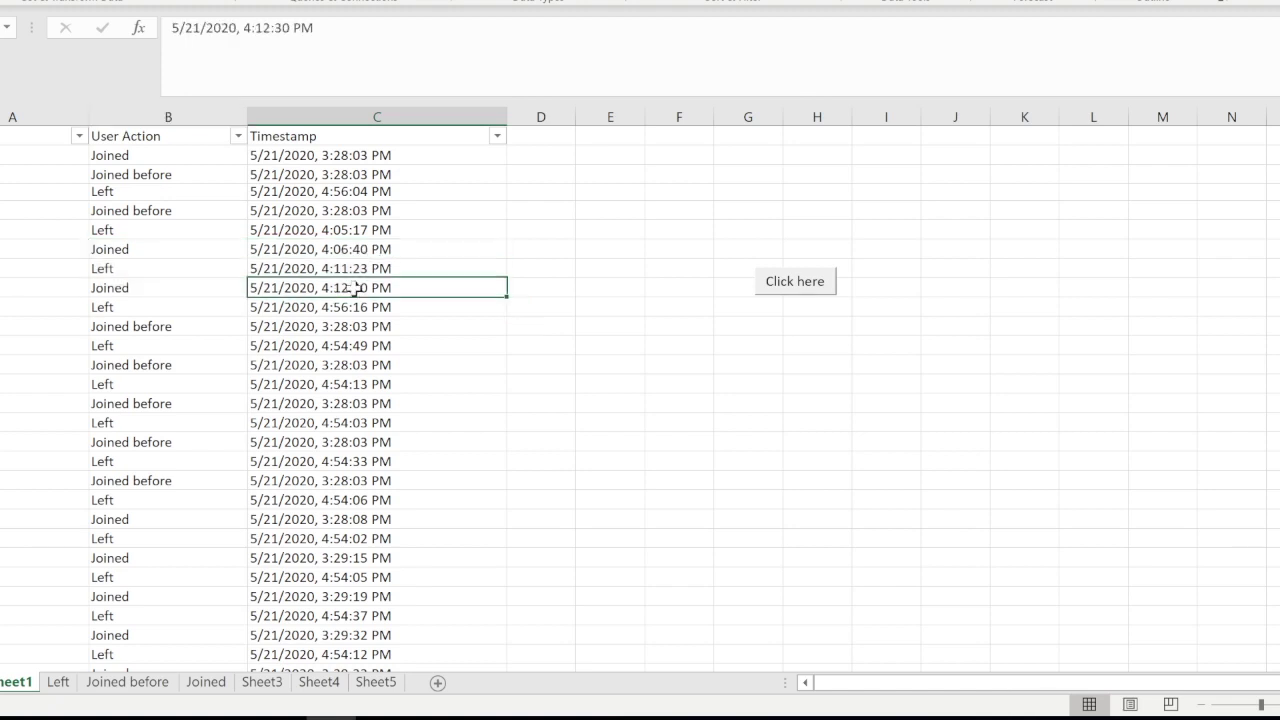
click(353, 307)
click(355, 288)
click(372, 252)
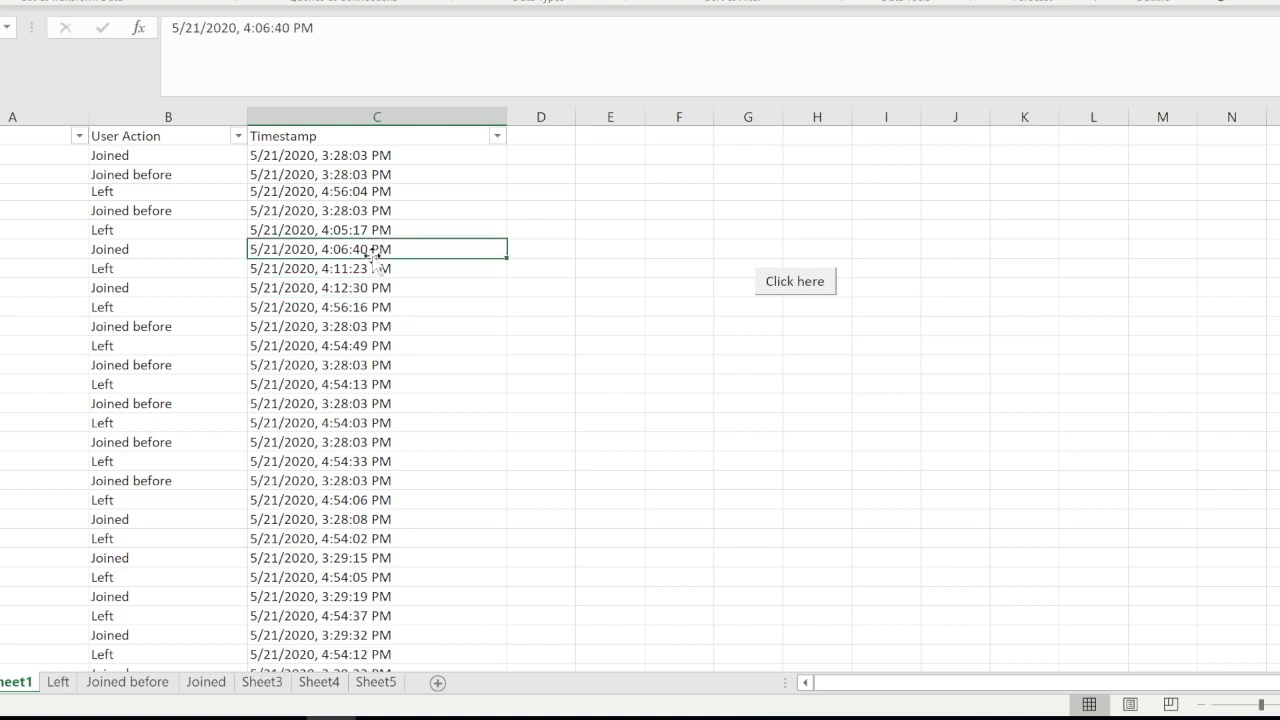
Check the Joined before time in C4, review rows 4–9, then go to the Joined sheet
click(108, 211)
drag(108, 211, 357, 209)
click(429, 212)
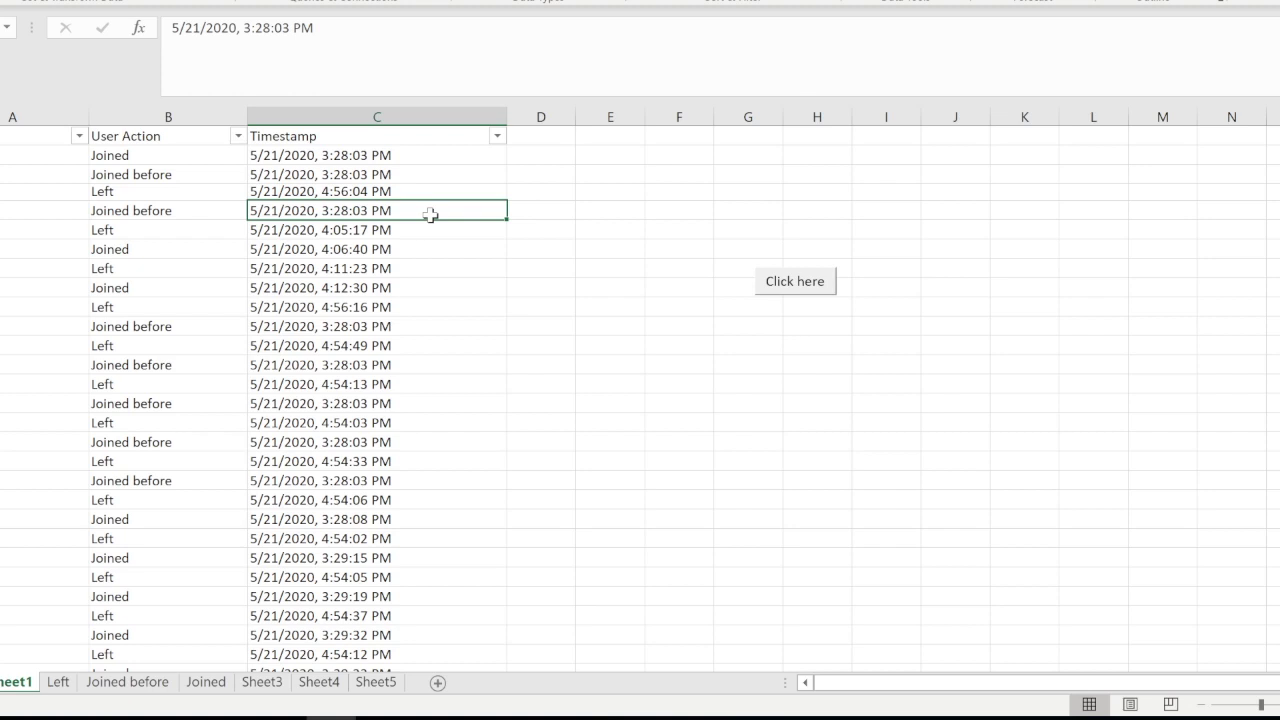
drag(4, 210, 345, 307)
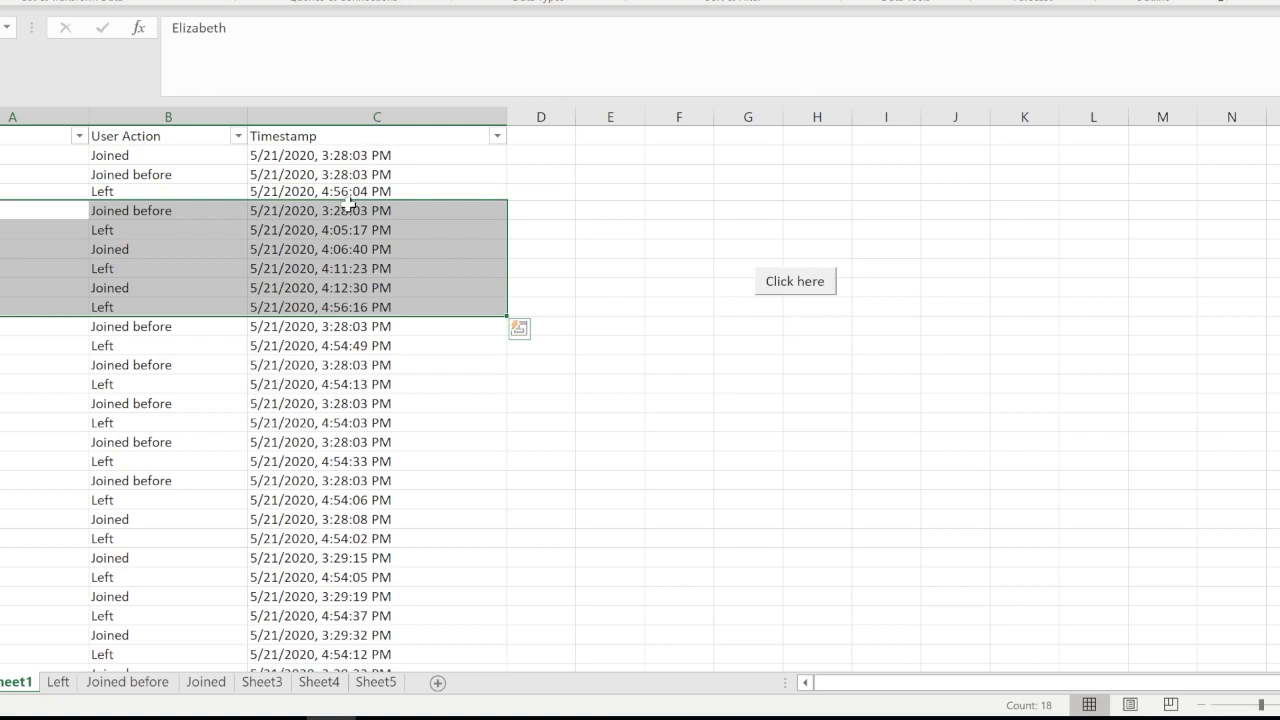
click(556, 245)
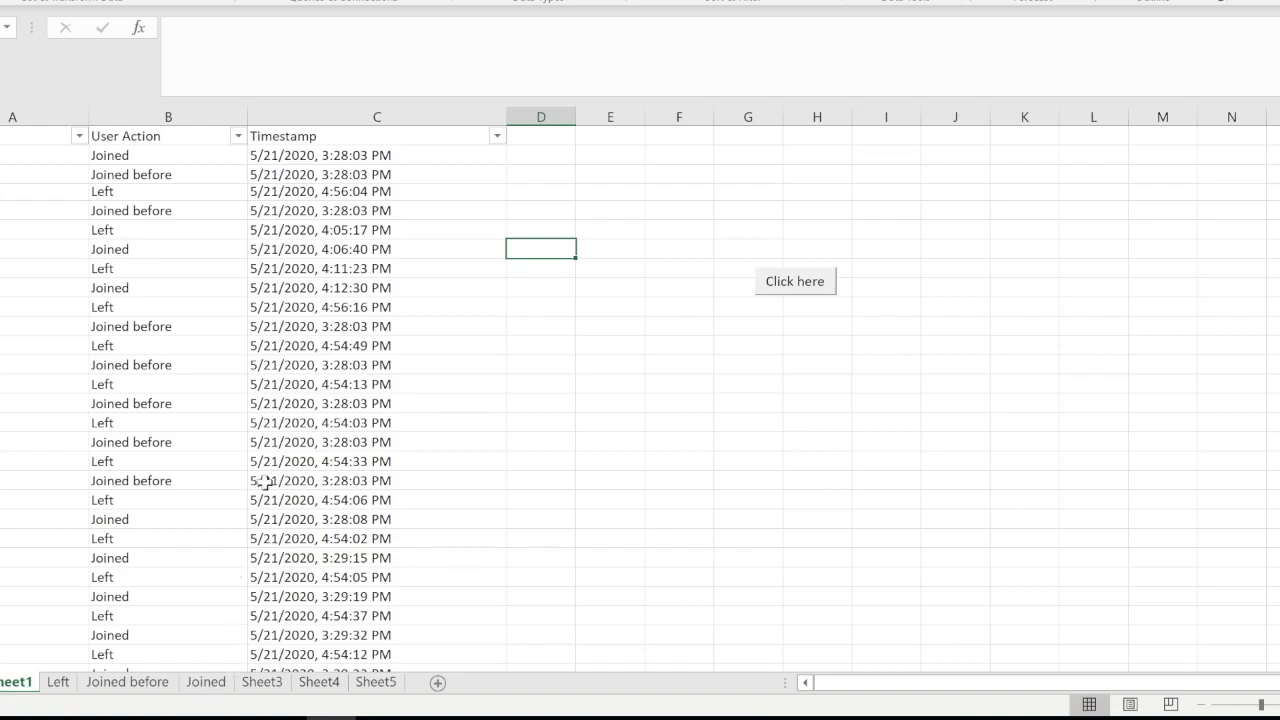
click(620, 425)
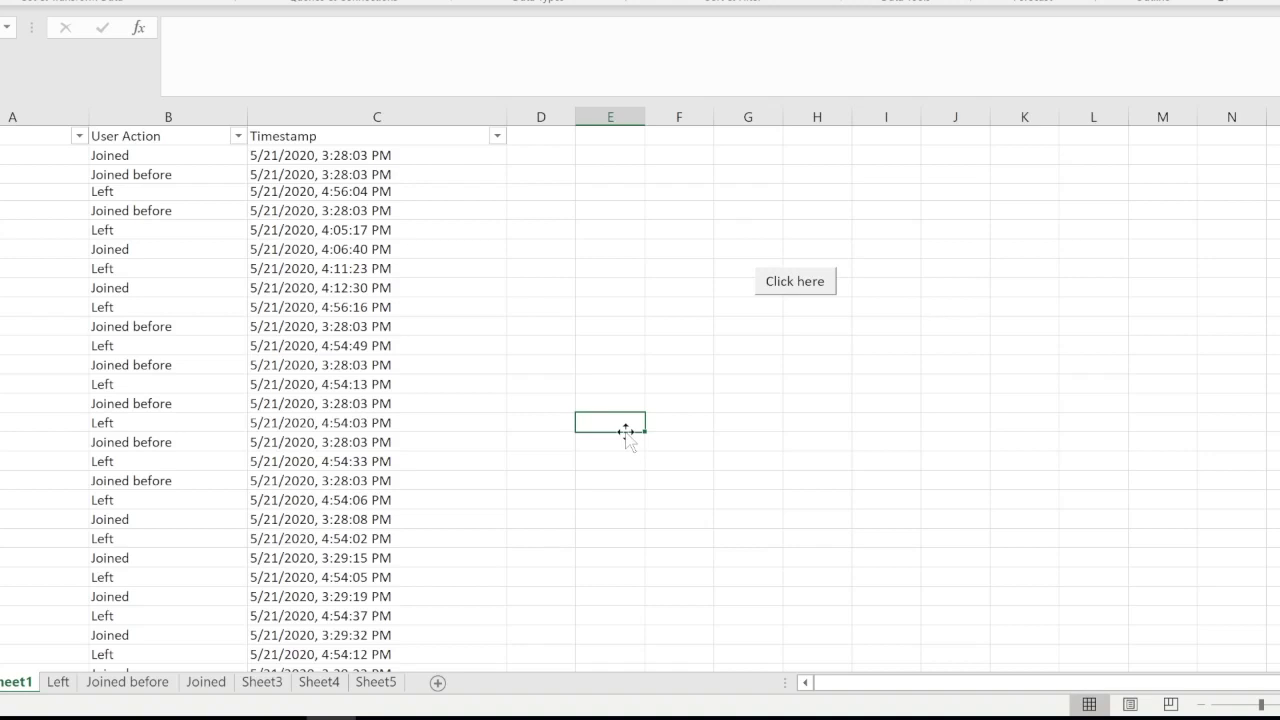
click(206, 682)
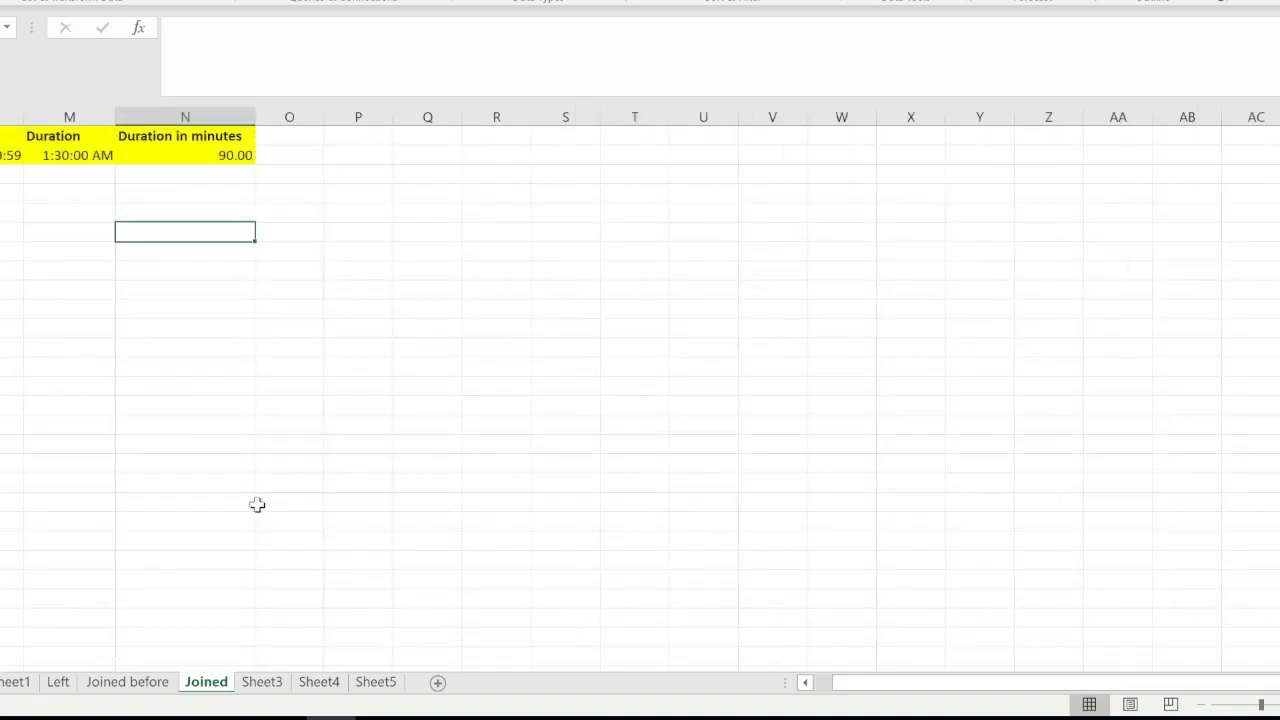
click(280, 448)
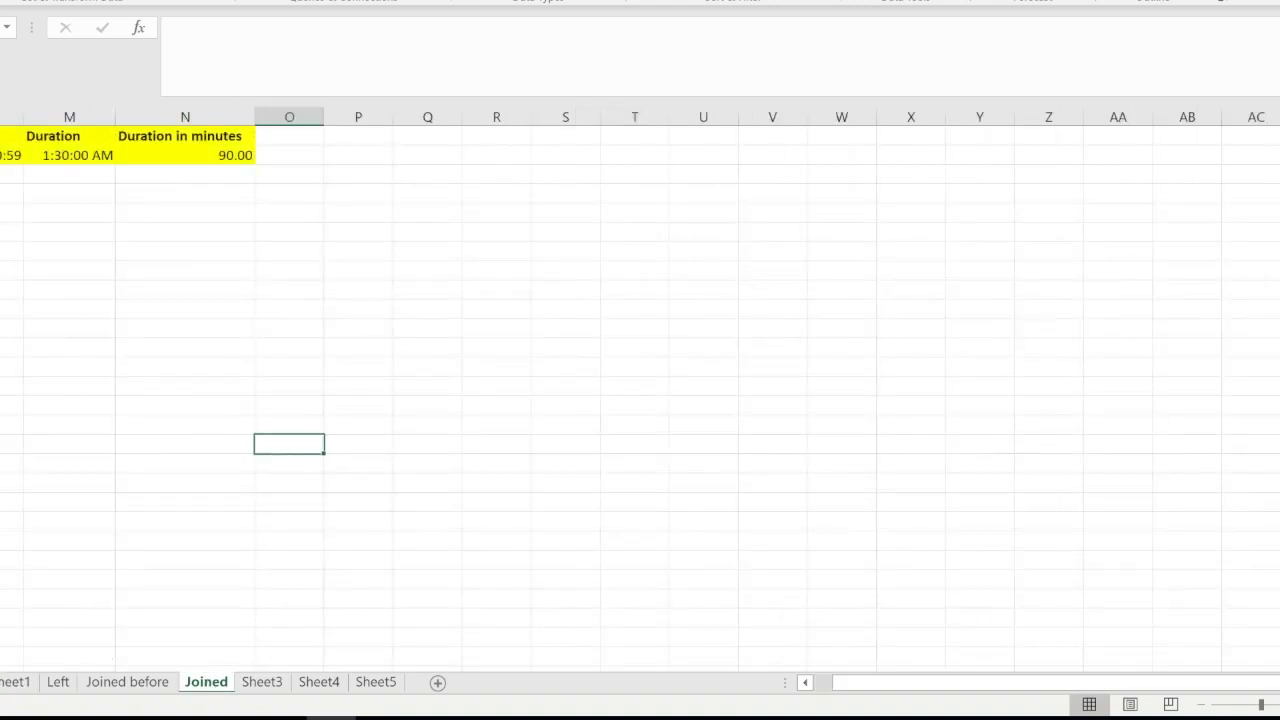
drag(12, 136, 203, 157)
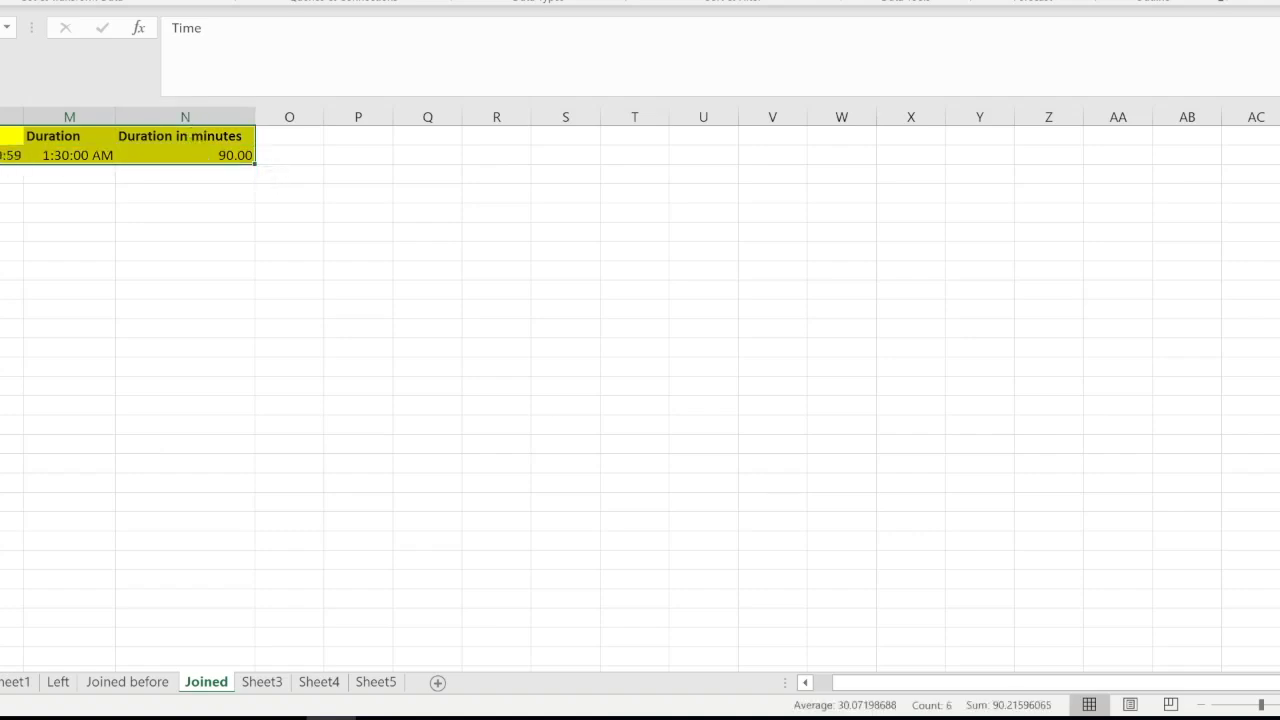
click(11, 155)
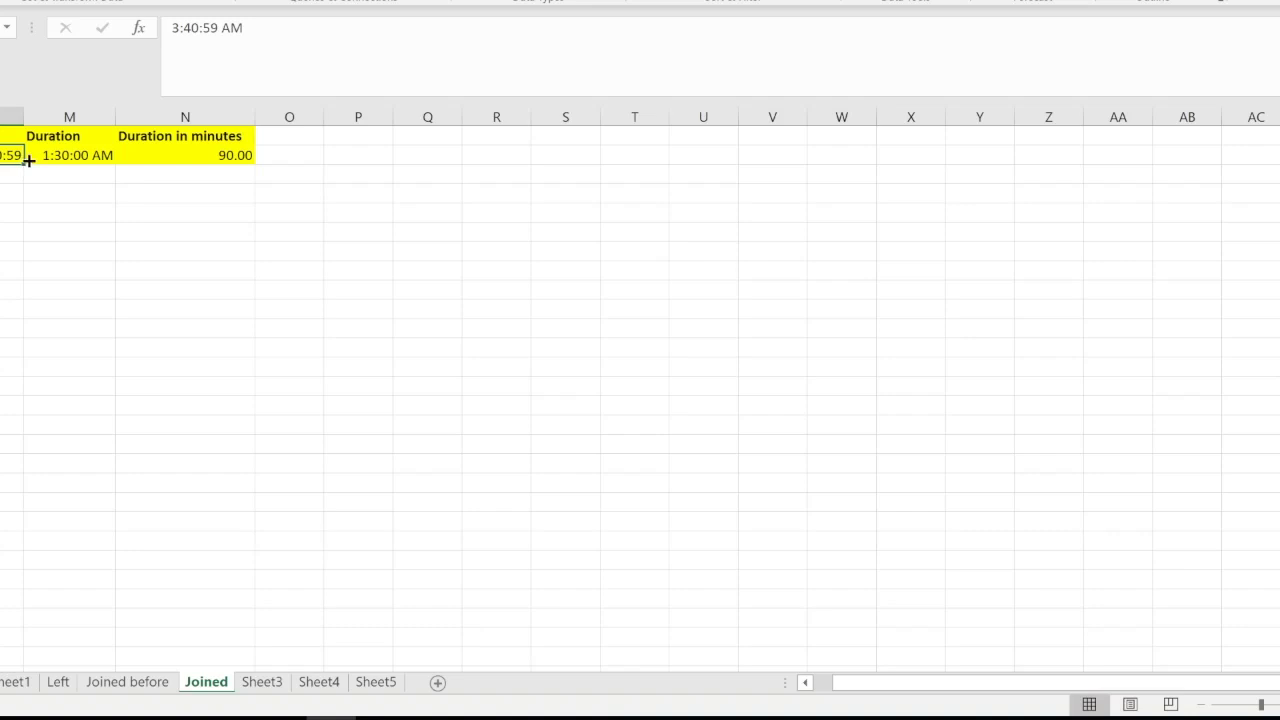
click(68, 155)
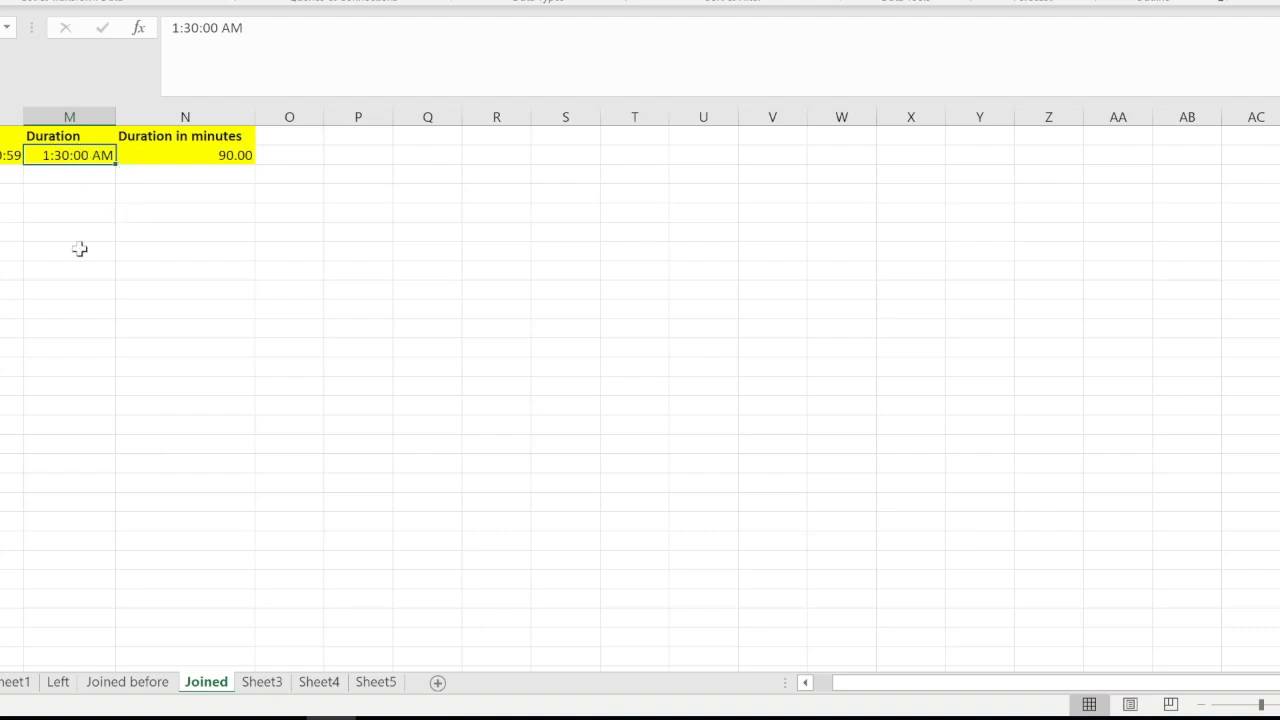
click(200, 136)
Check the minutes formula in N2, then run the macro from Sheet1's 'Click here' button
click(189, 152)
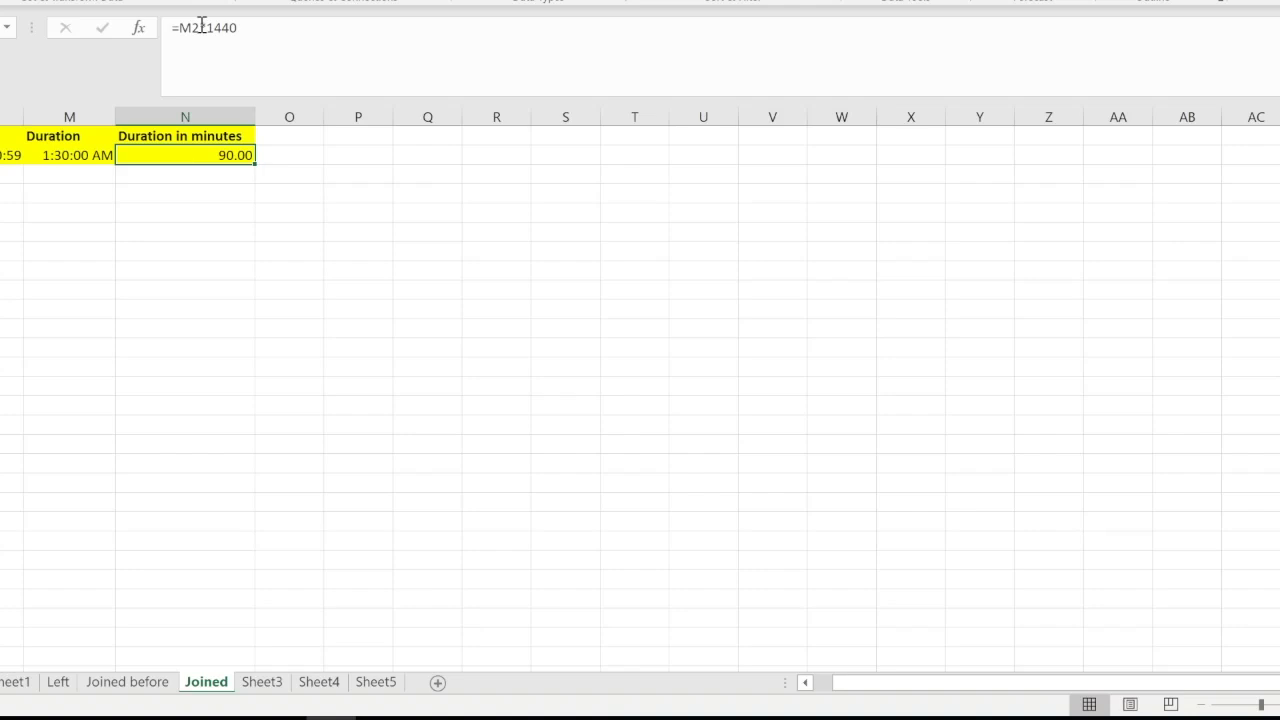
click(214, 424)
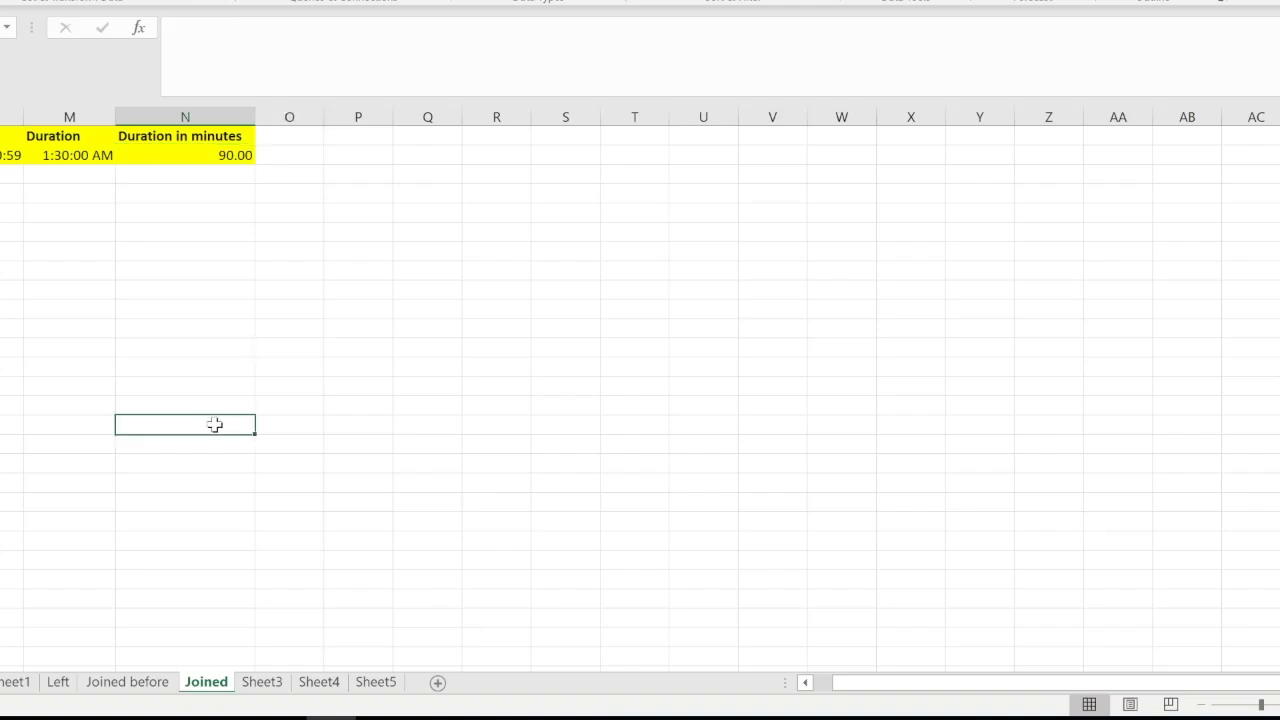
click(12, 682)
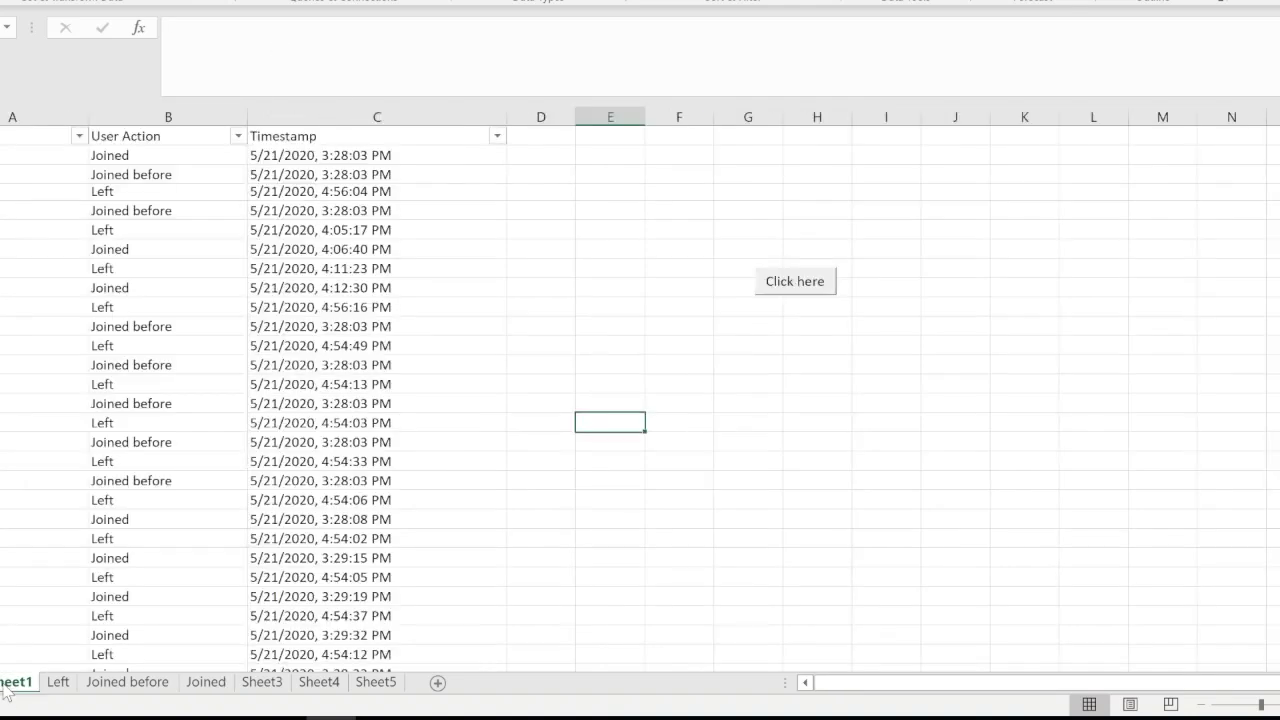
click(577, 448)
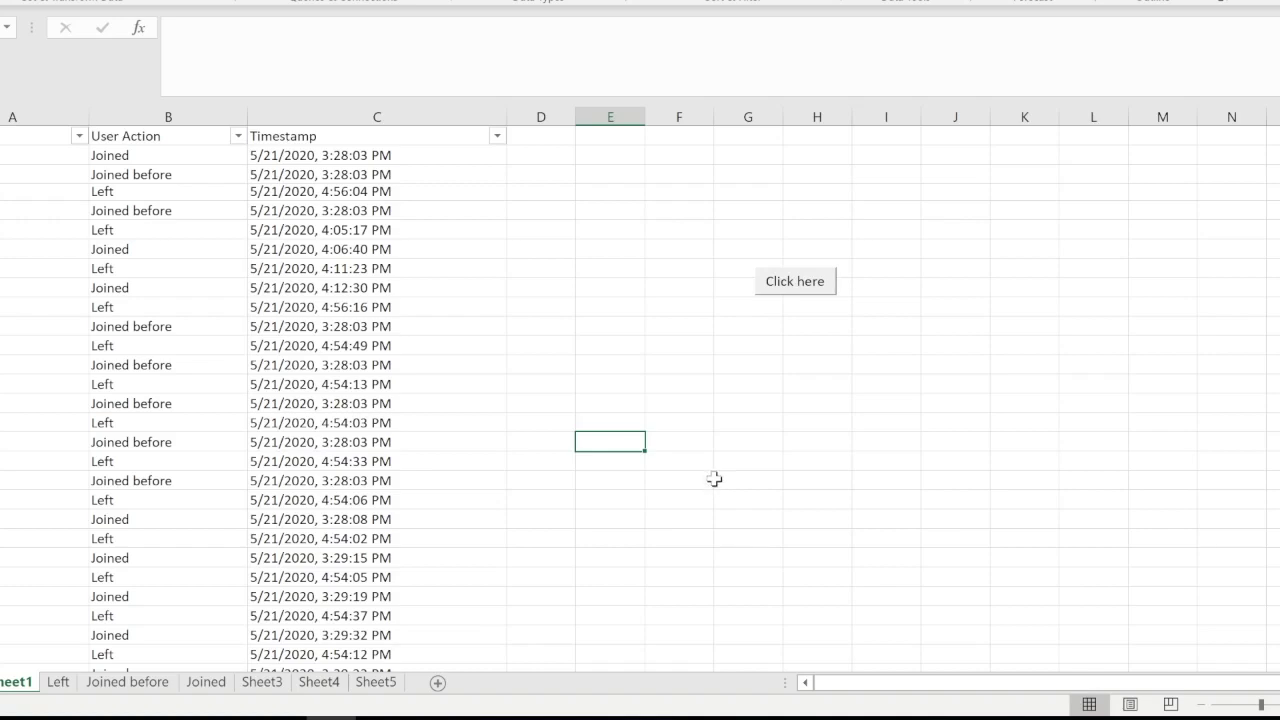
click(818, 288)
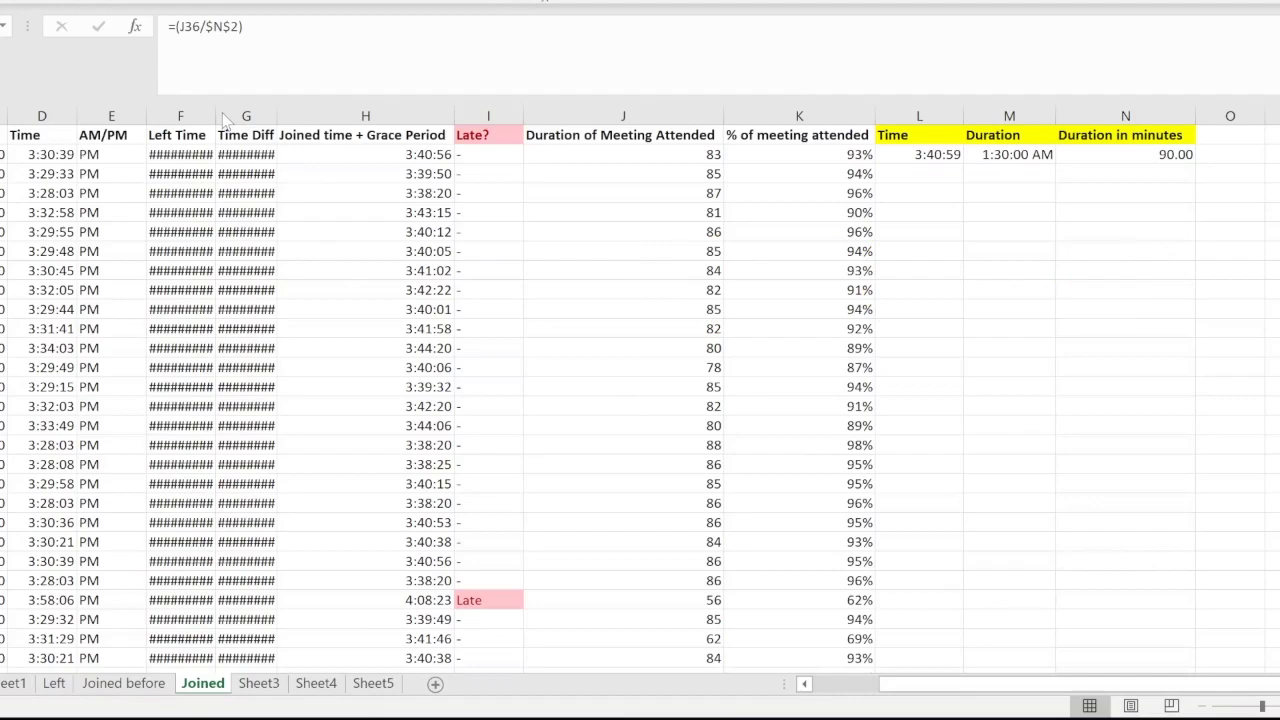
Auto-fit columns F and G to show Left Time and Time Diff, then inspect row 25's Late flag
double_click(215, 115)
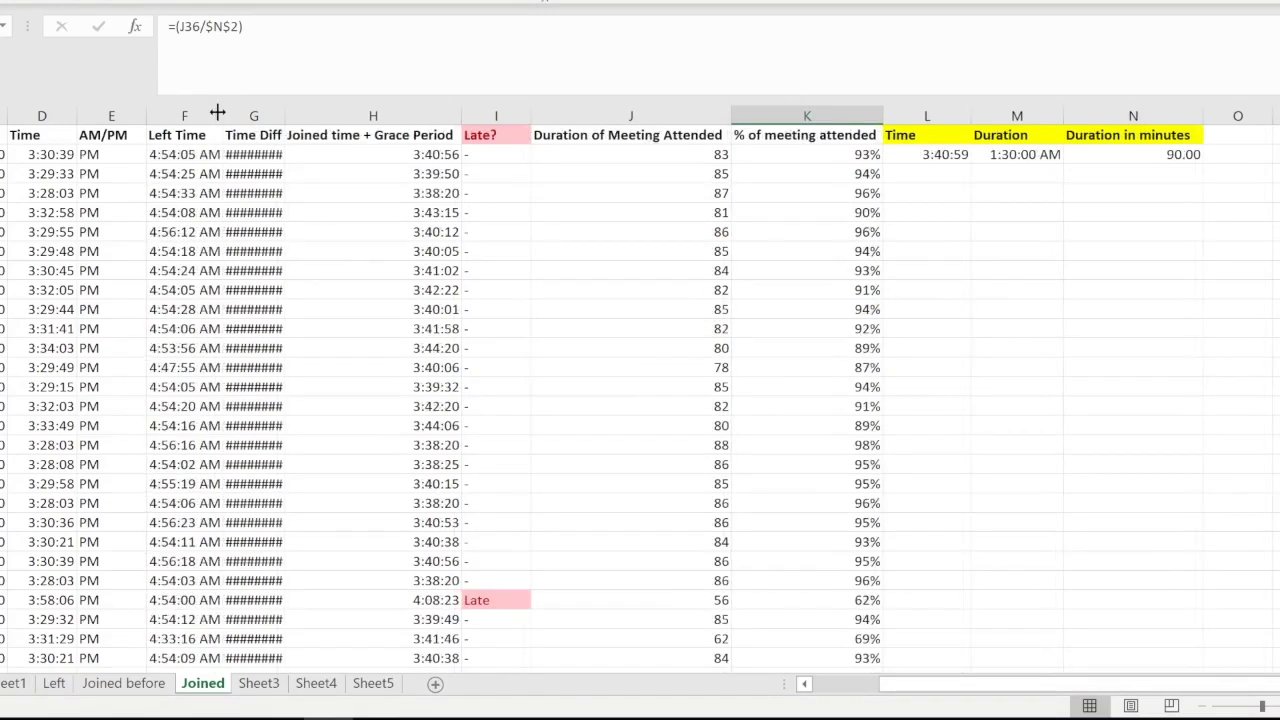
double_click(287, 112)
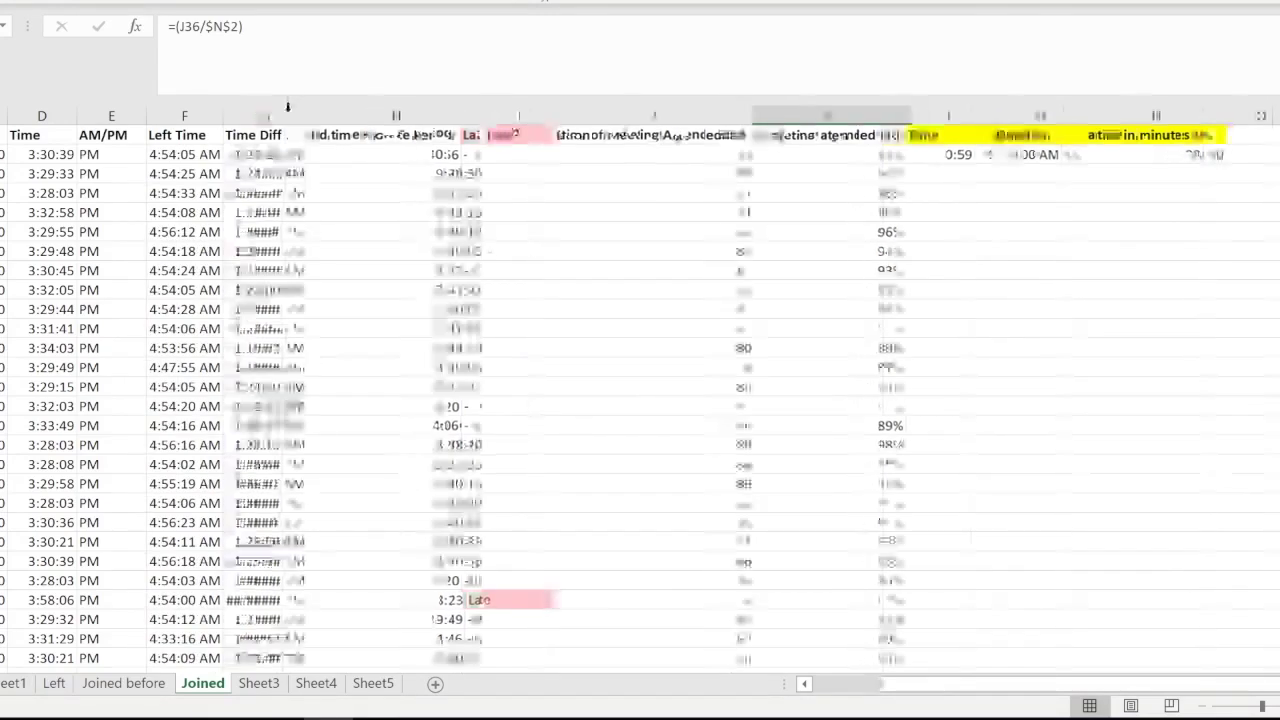
click(521, 600)
drag(880, 684, 810, 695)
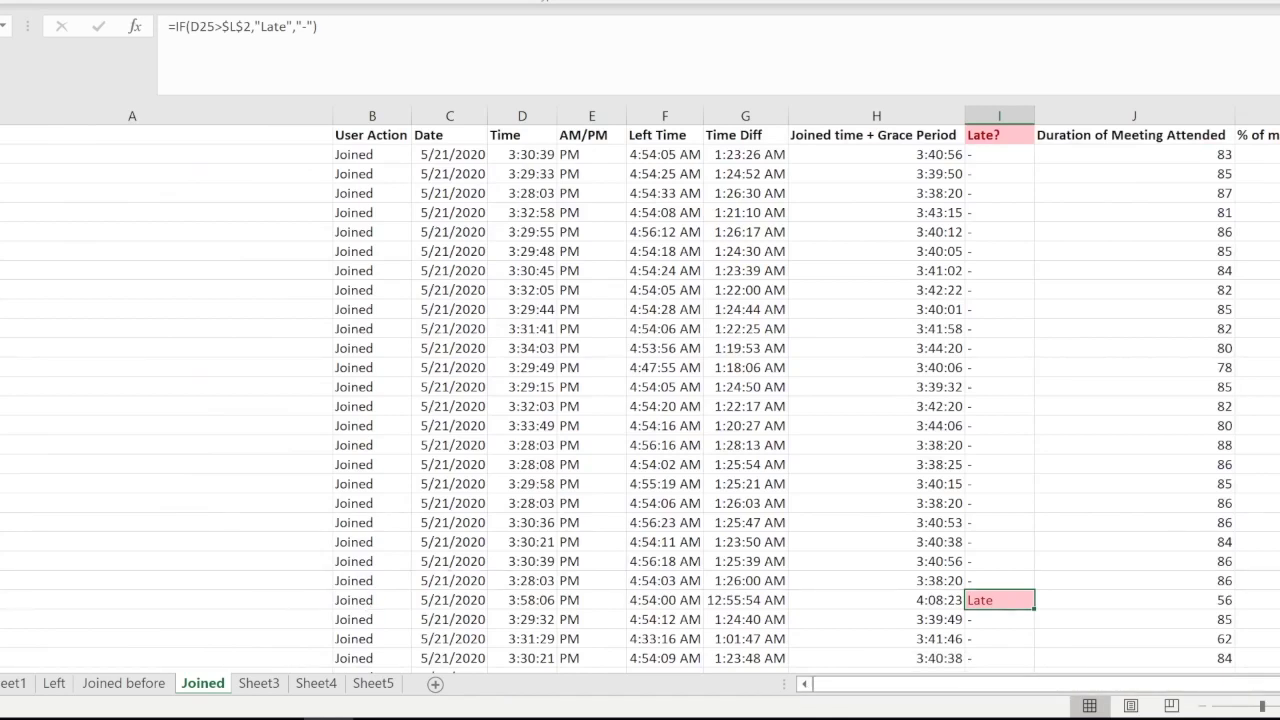
click(2, 600)
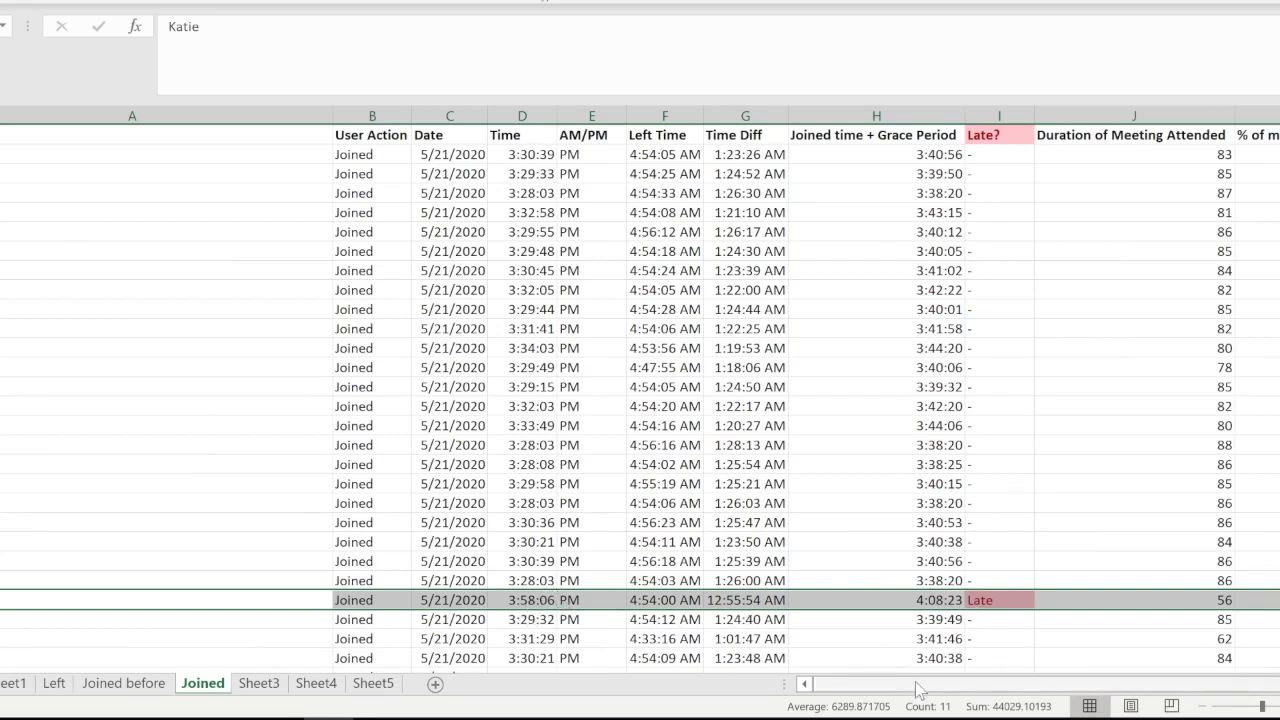
drag(923, 686, 998, 686)
click(704, 193)
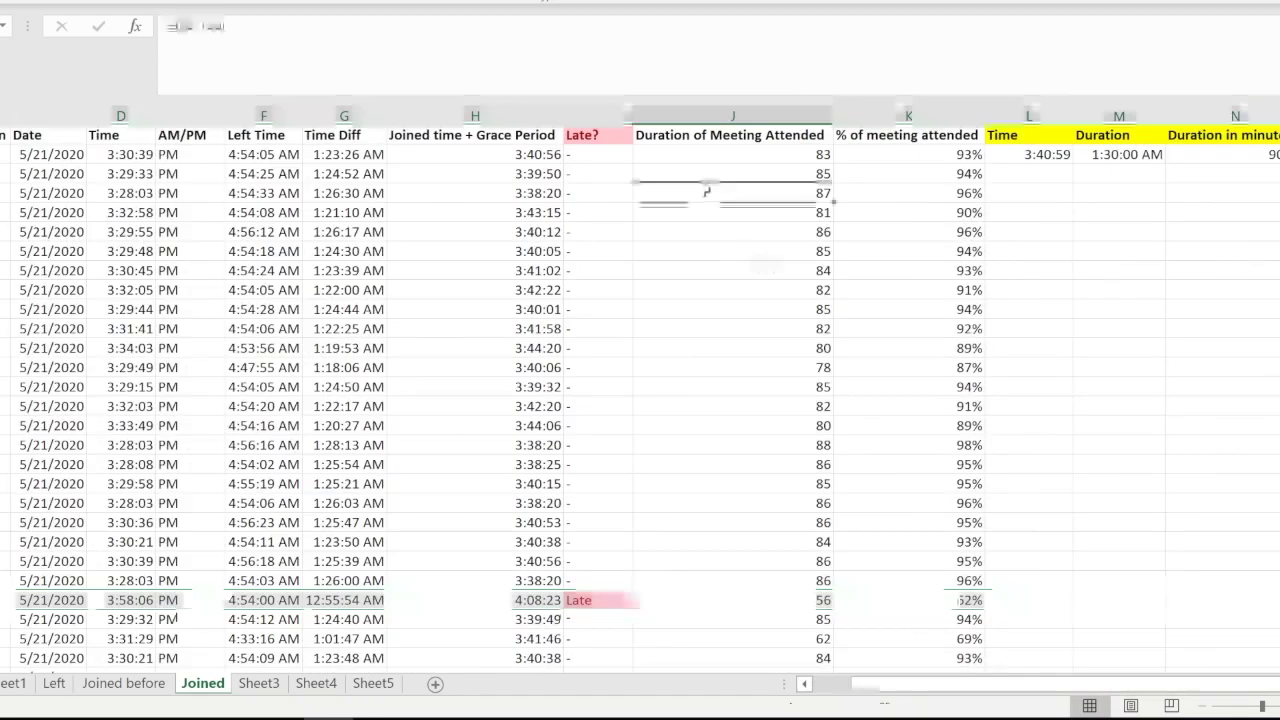
click(713, 135)
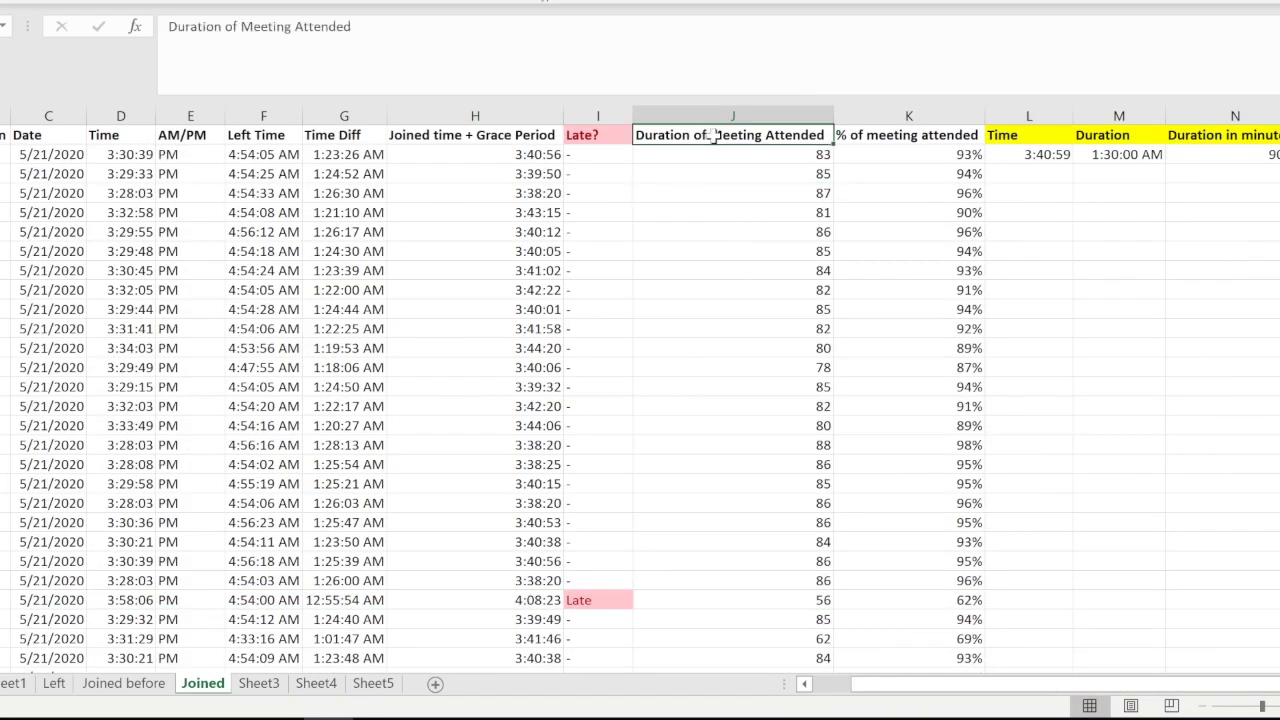
click(928, 139)
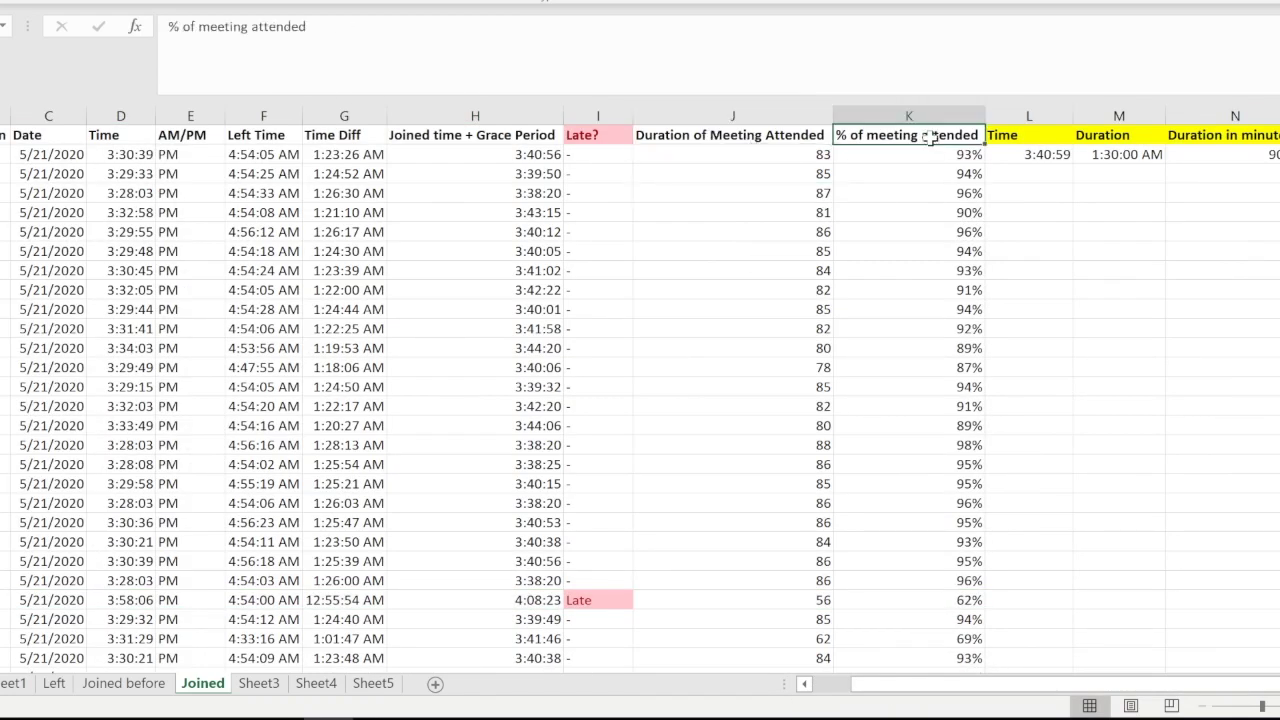
click(480, 134)
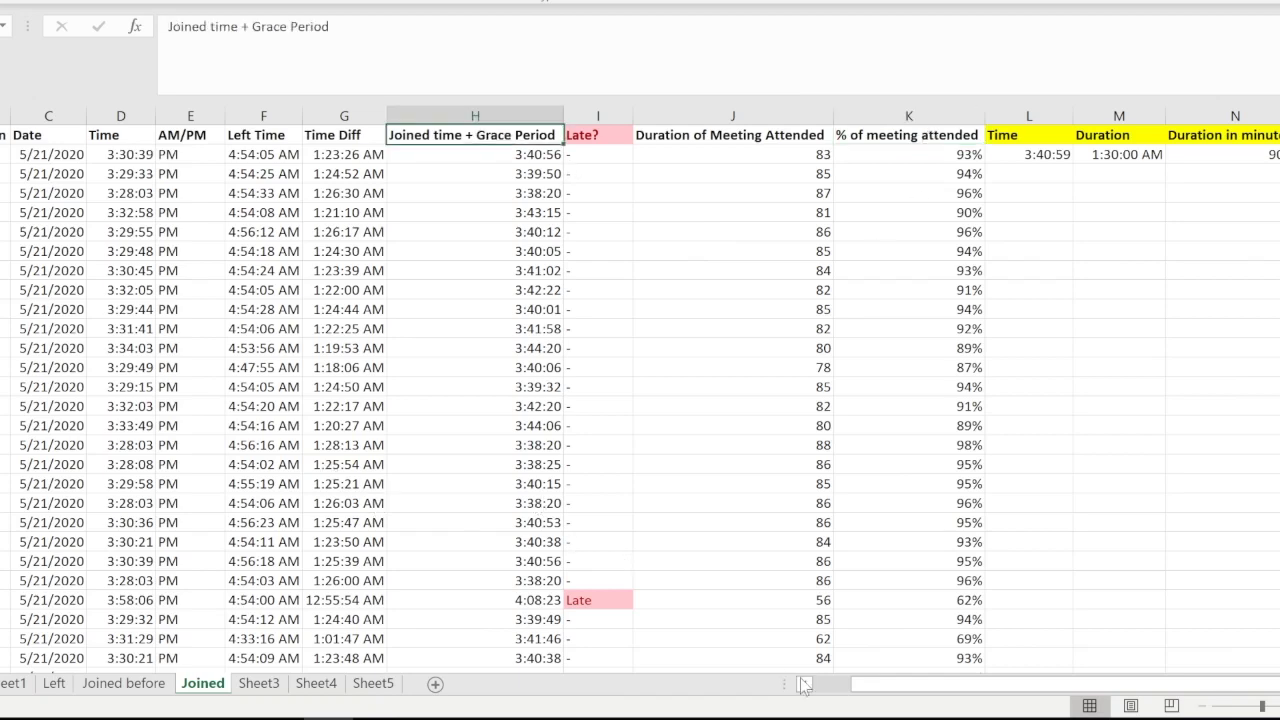
drag(855, 690, 815, 686)
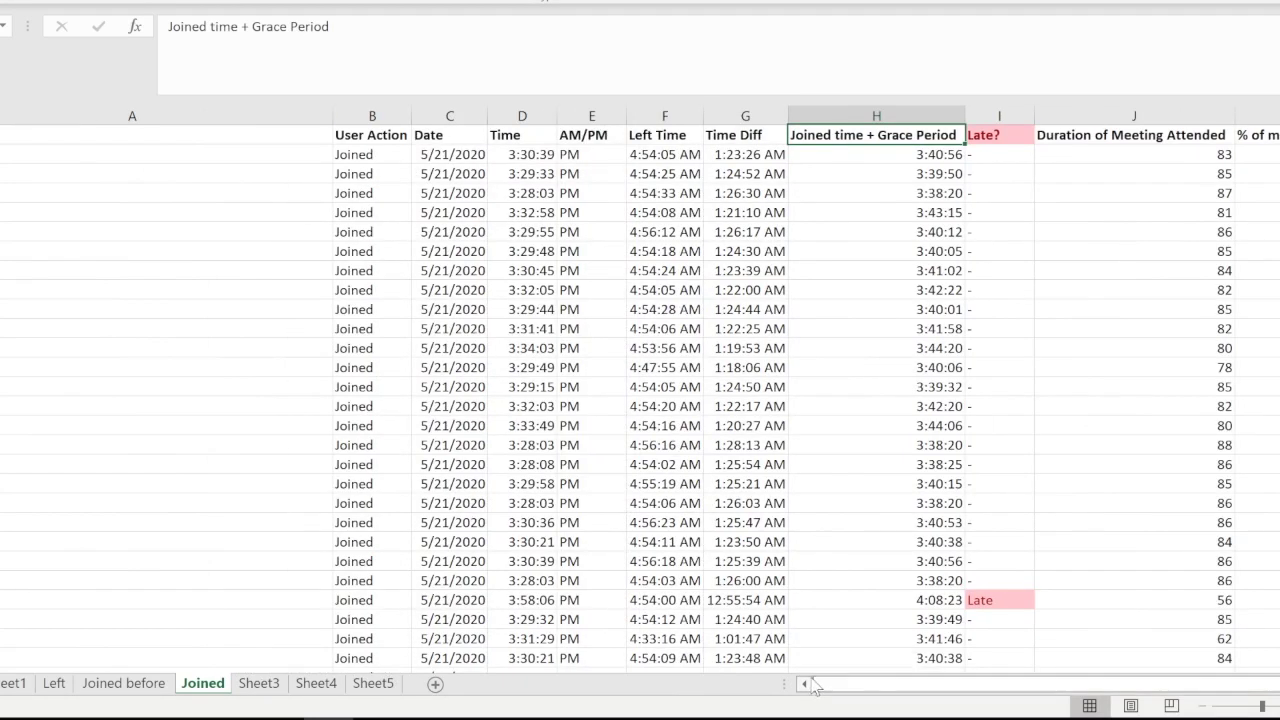
click(465, 138)
click(548, 140)
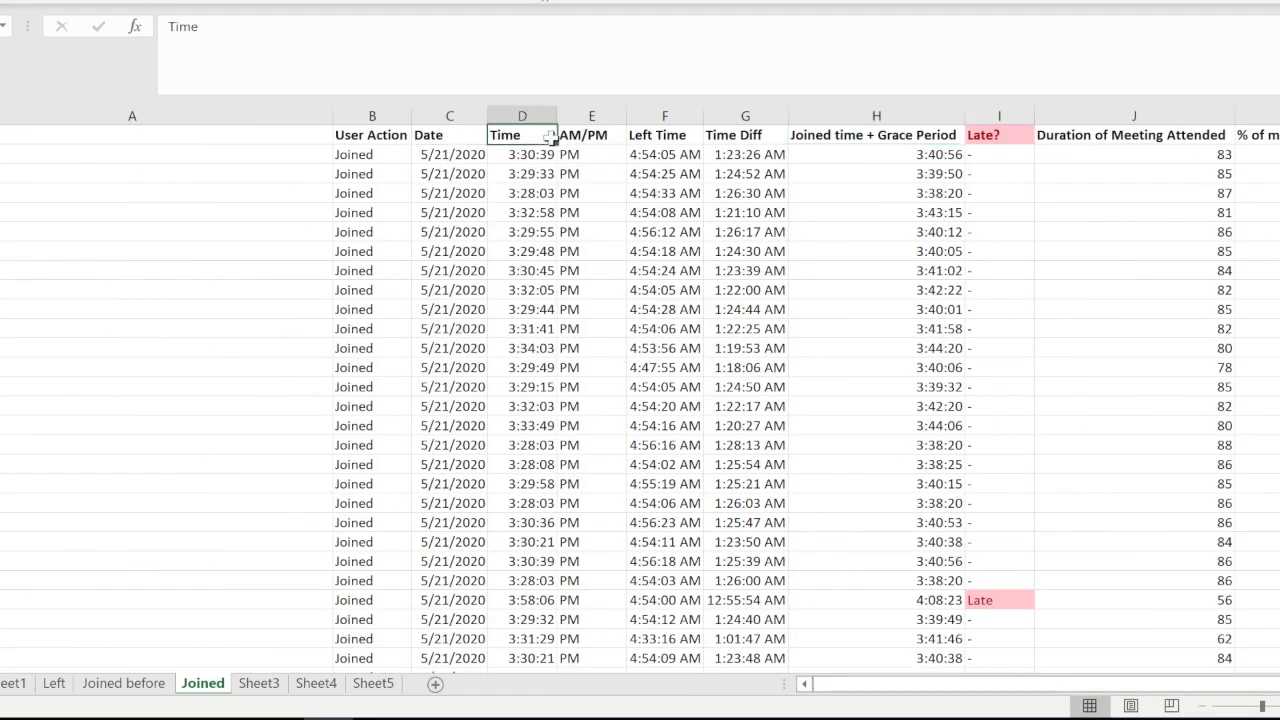
click(597, 135)
click(670, 136)
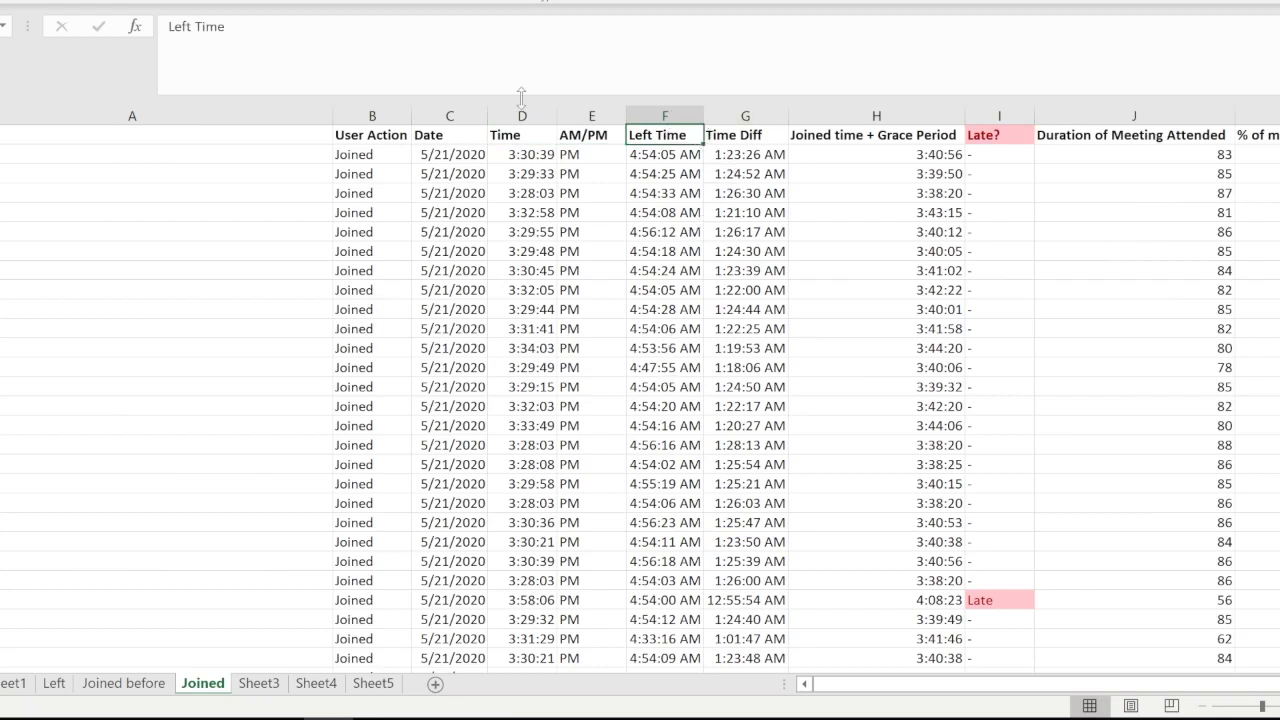
click(855, 139)
drag(963, 691, 997, 692)
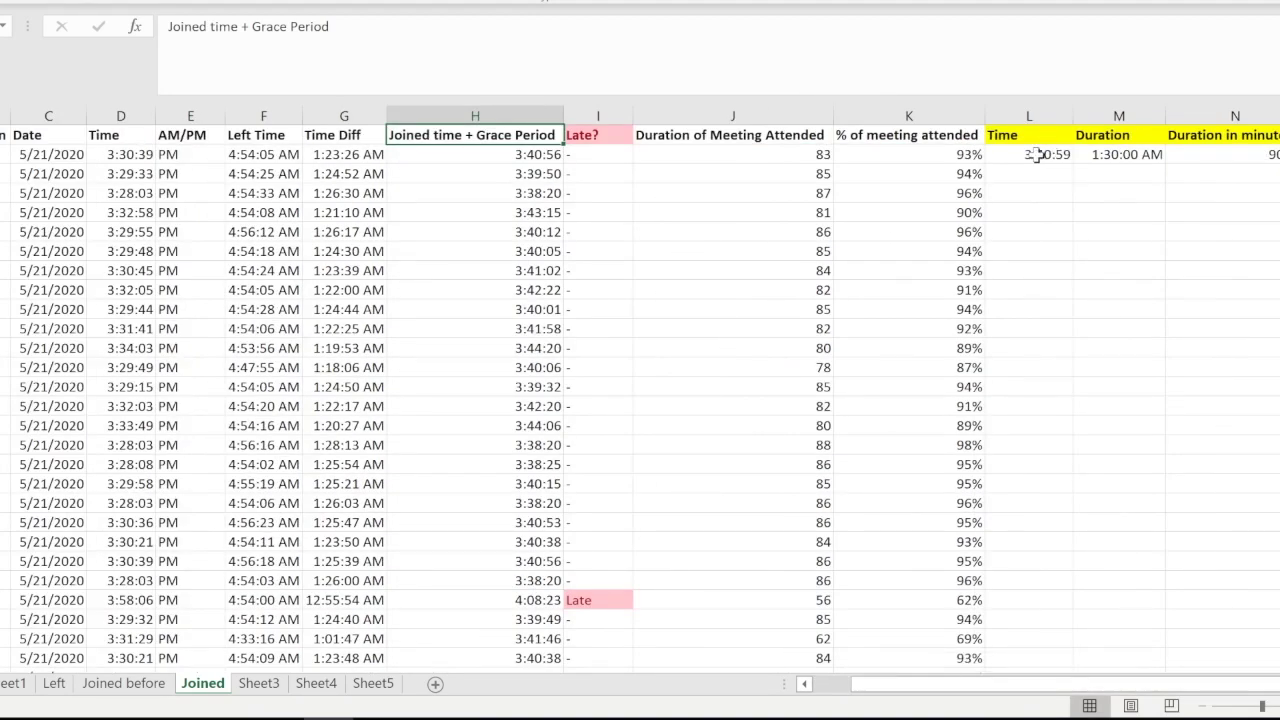
click(524, 155)
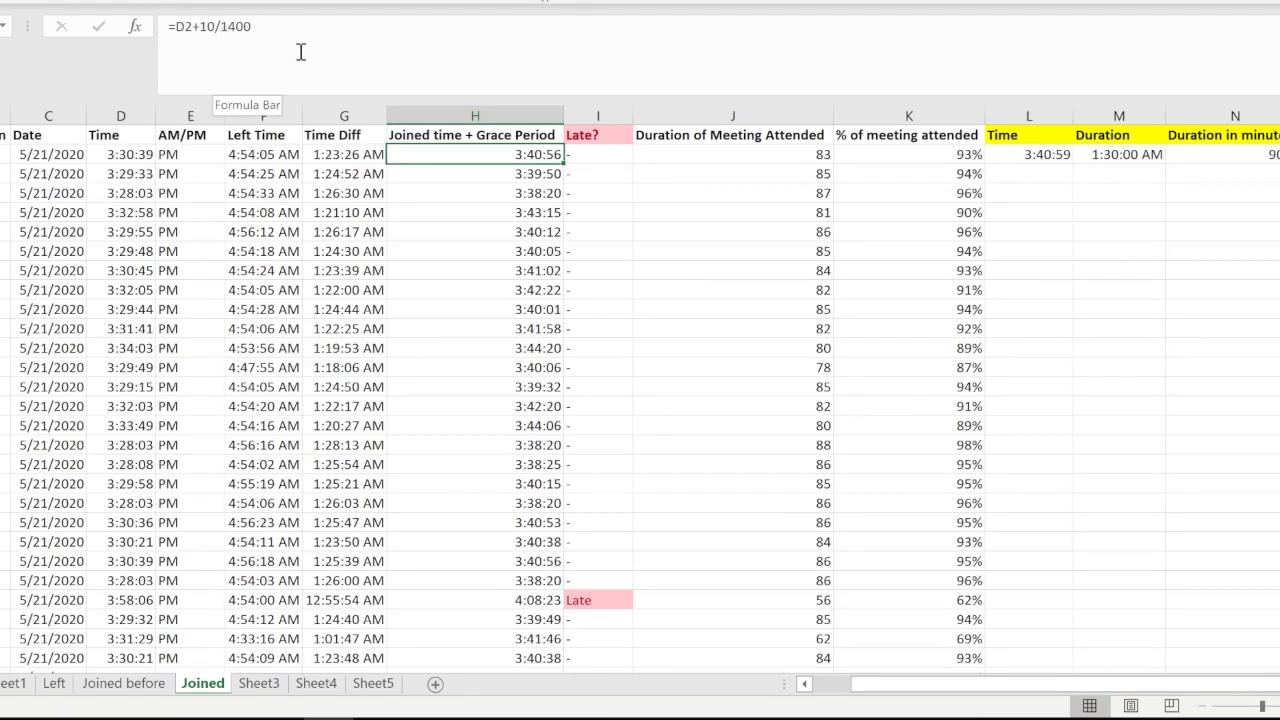
click(552, 214)
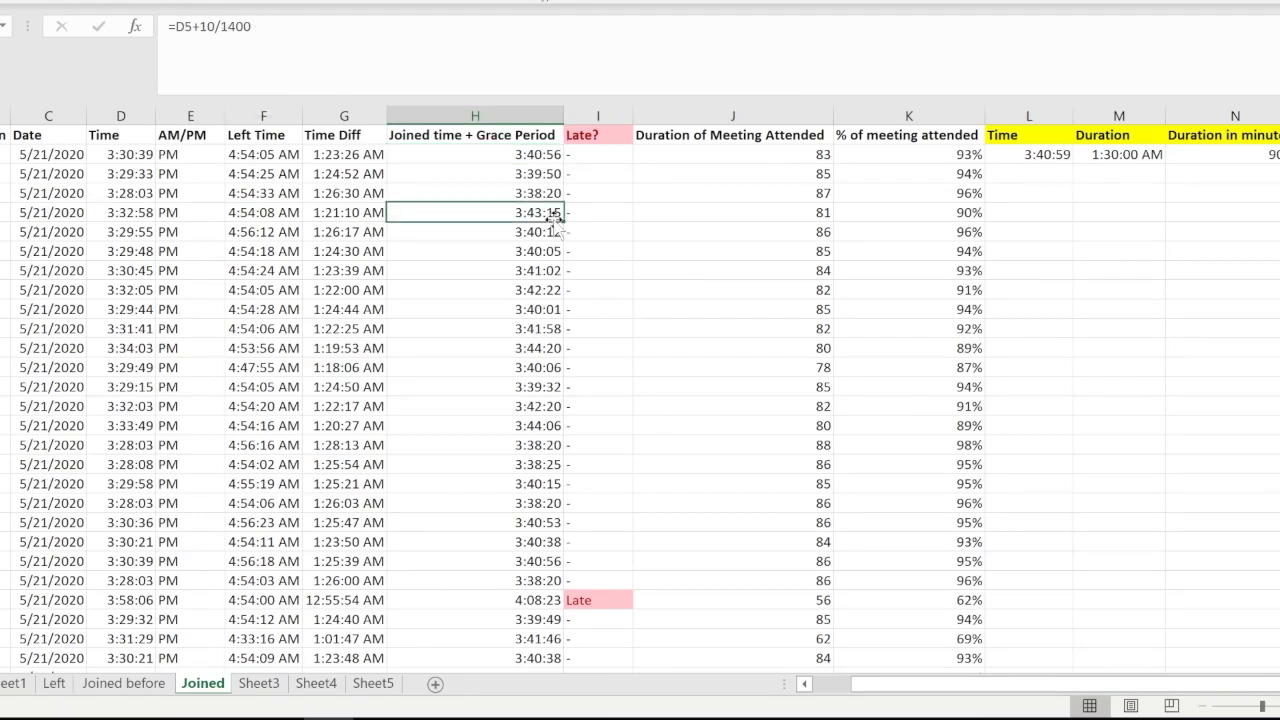
click(532, 154)
click(541, 113)
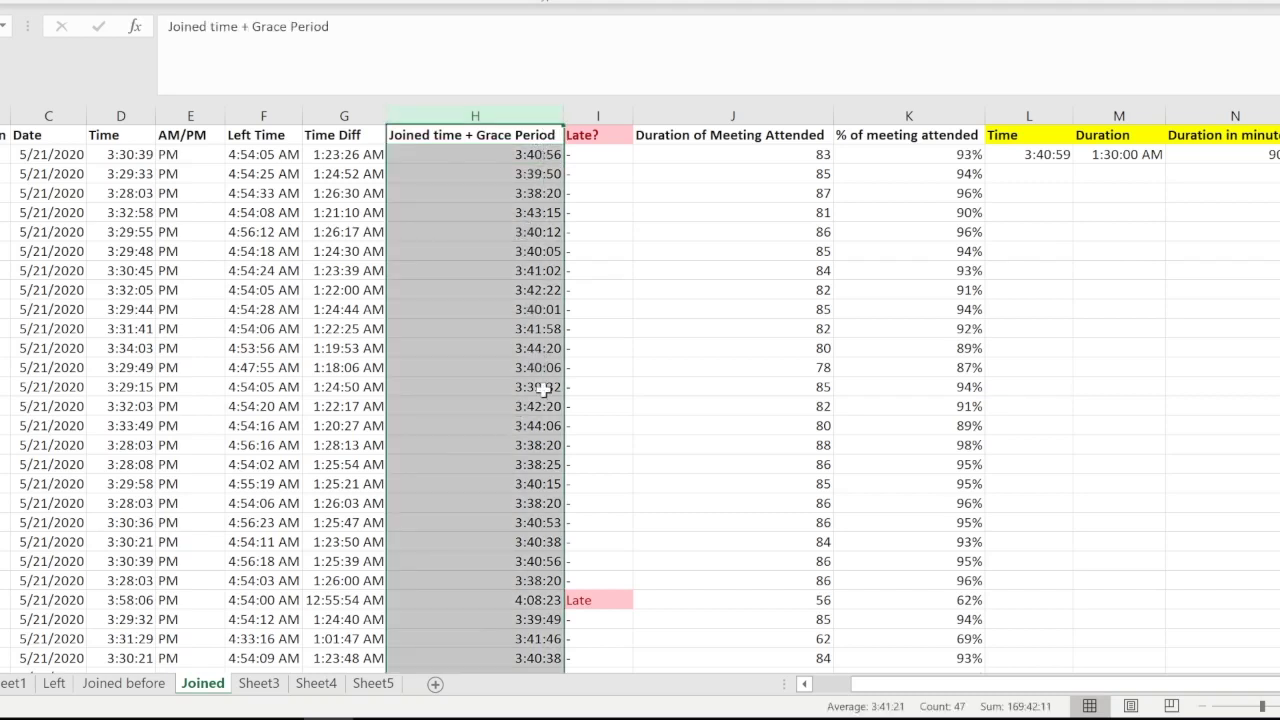
click(609, 194)
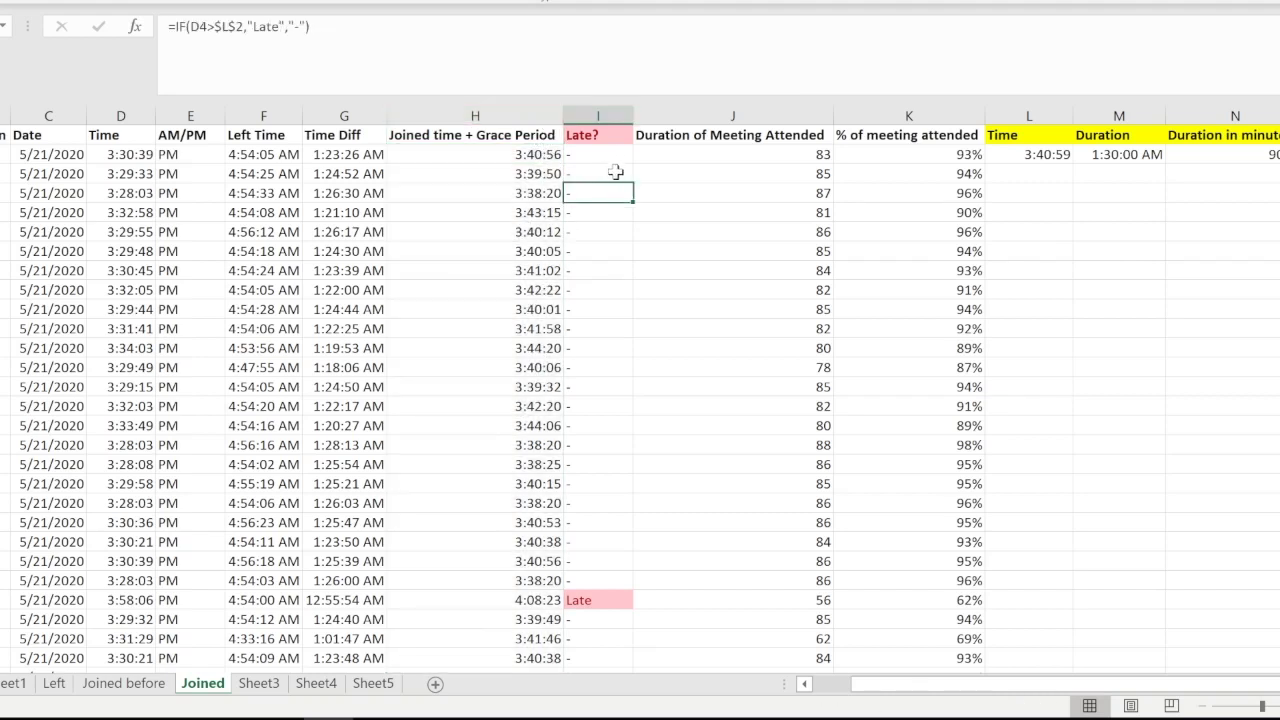
click(598, 116)
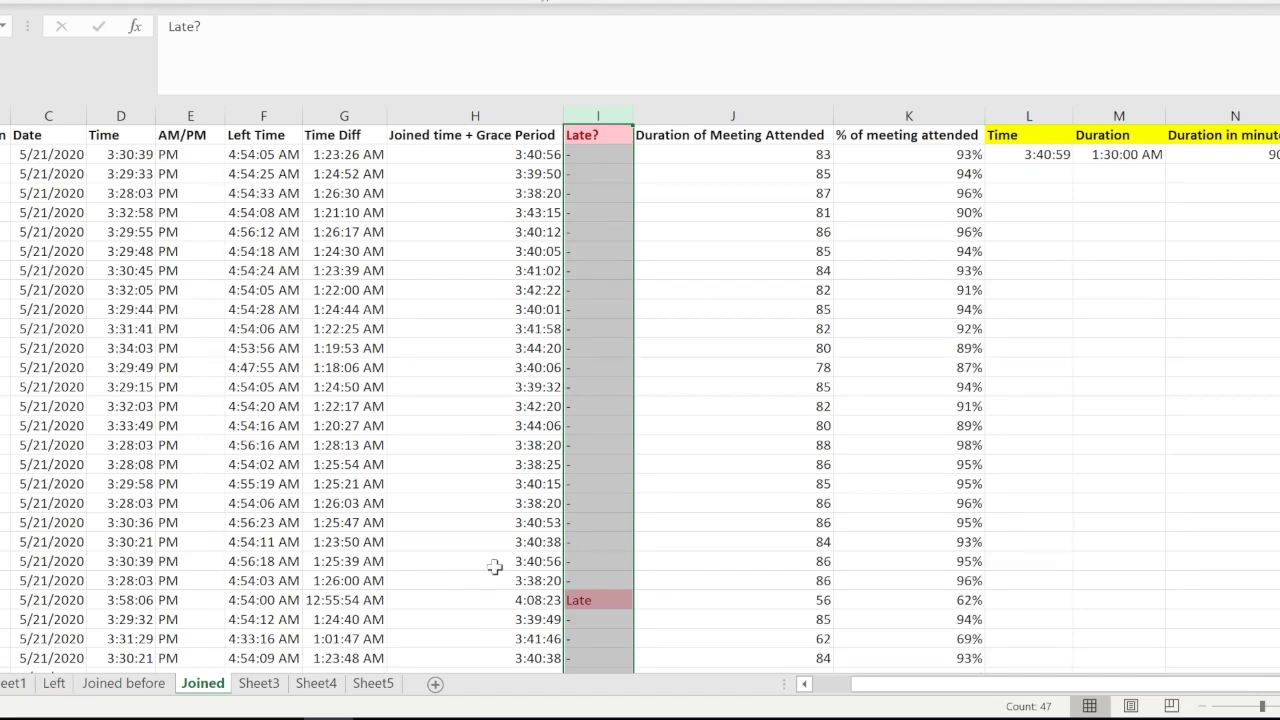
click(598, 600)
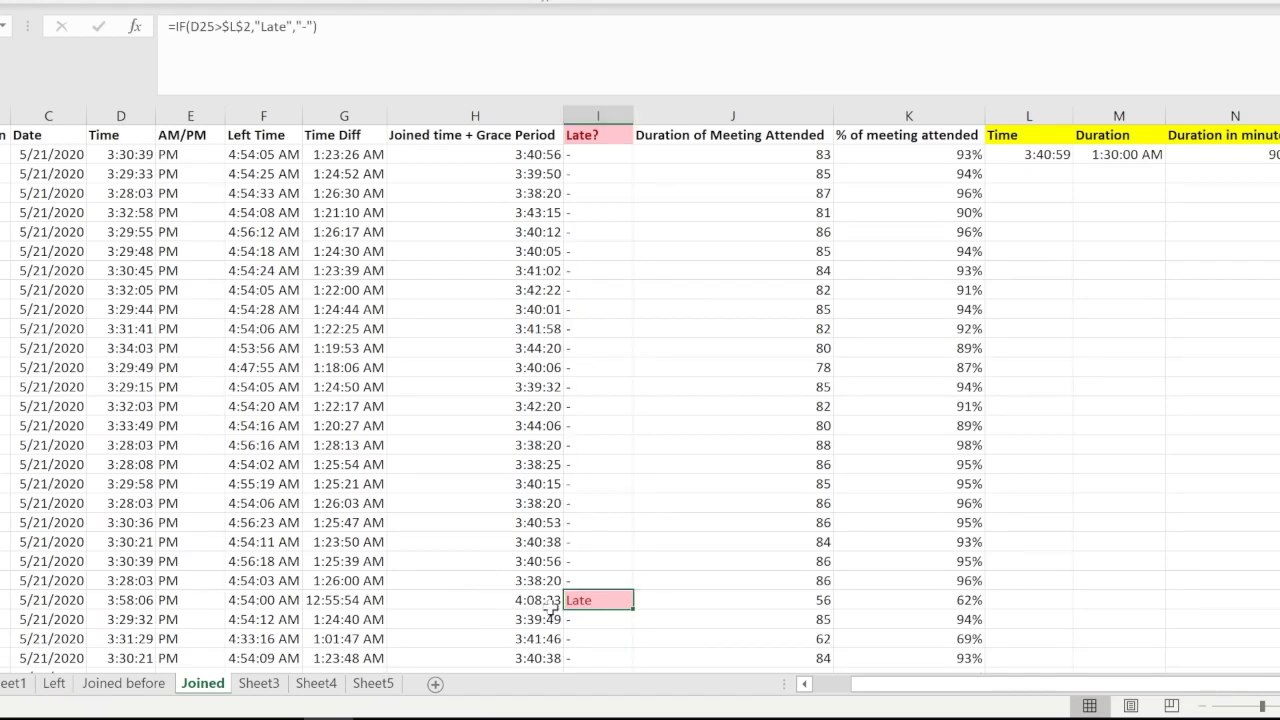
click(537, 615)
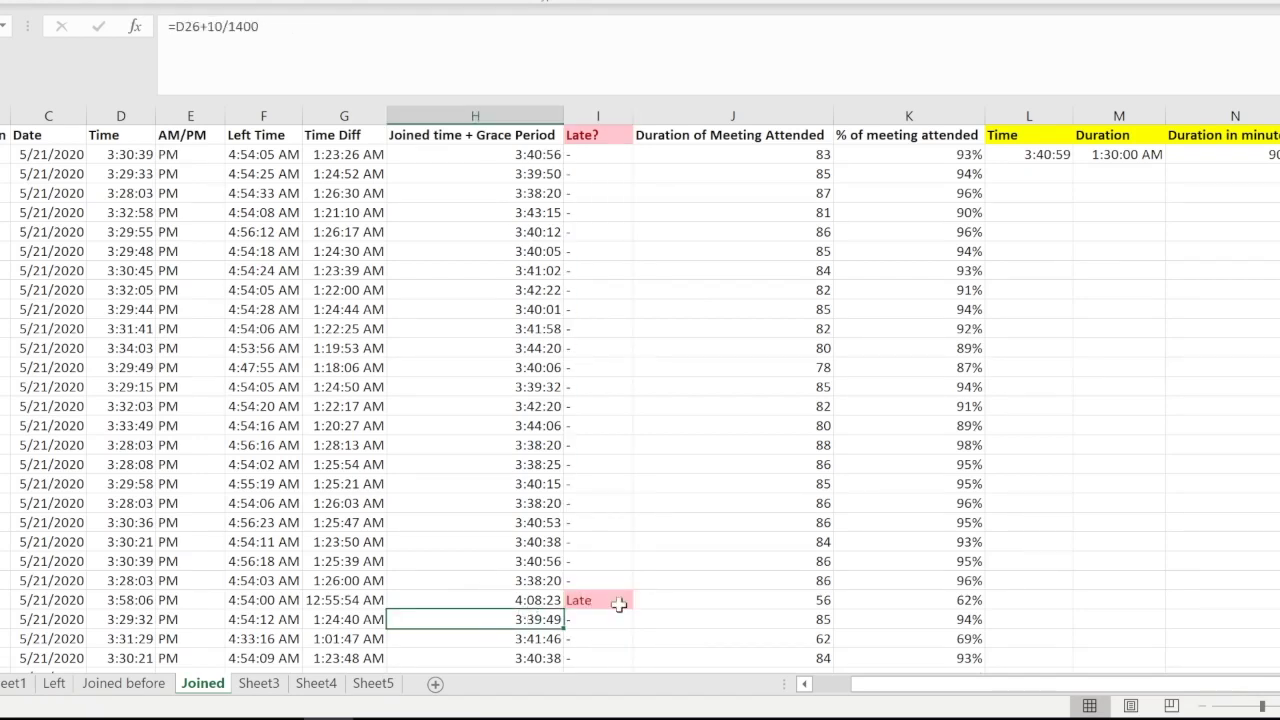
scroll(675, 545, down, 9)
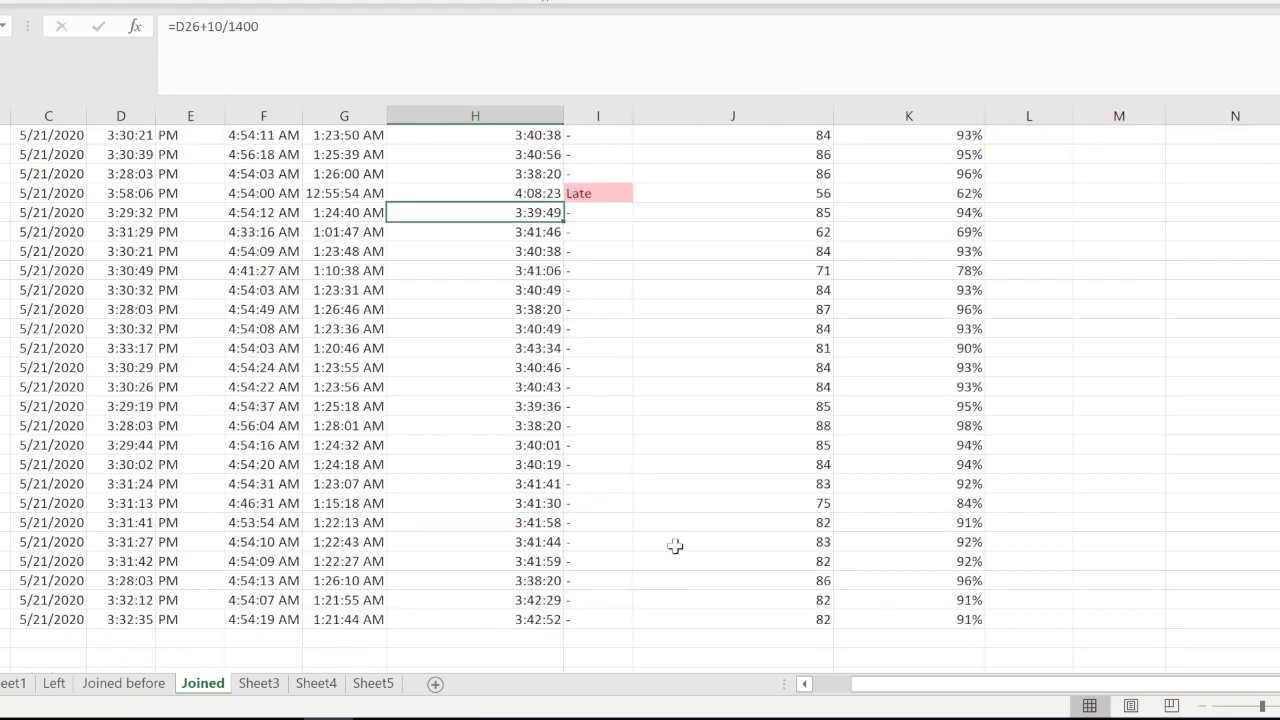
scroll(675, 545, up, 9)
click(733, 308)
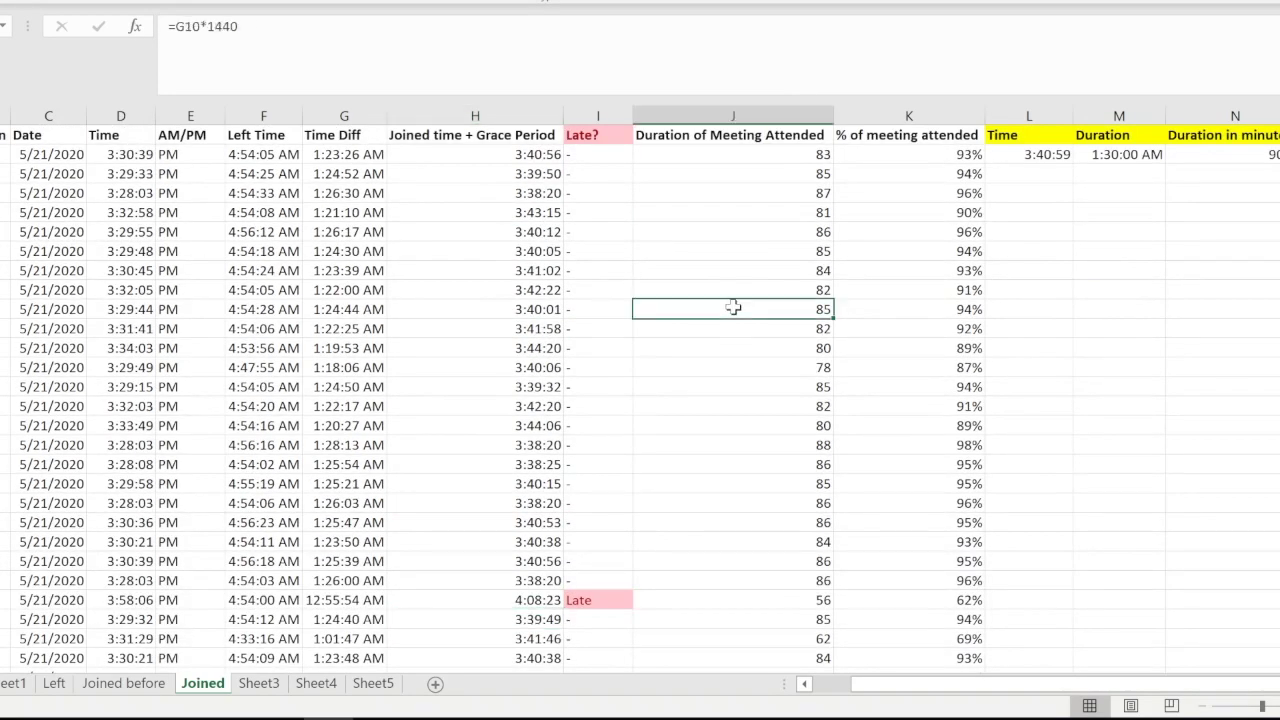
click(751, 155)
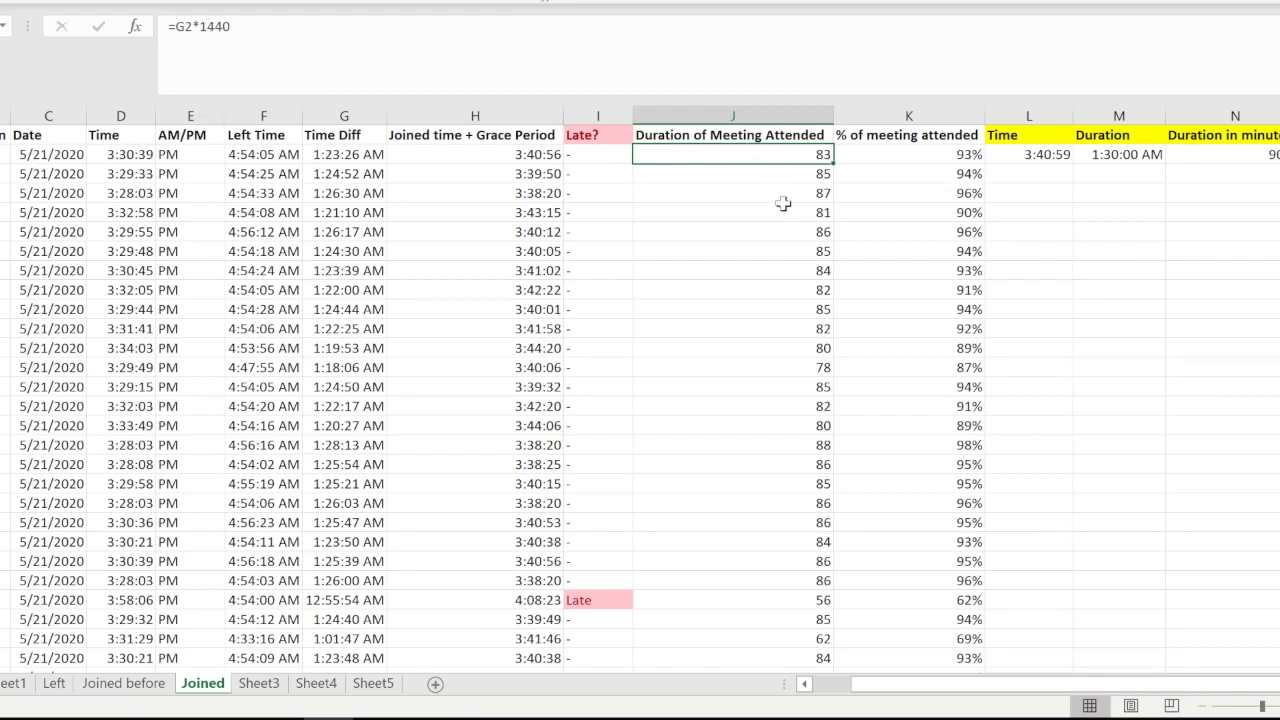
click(938, 160)
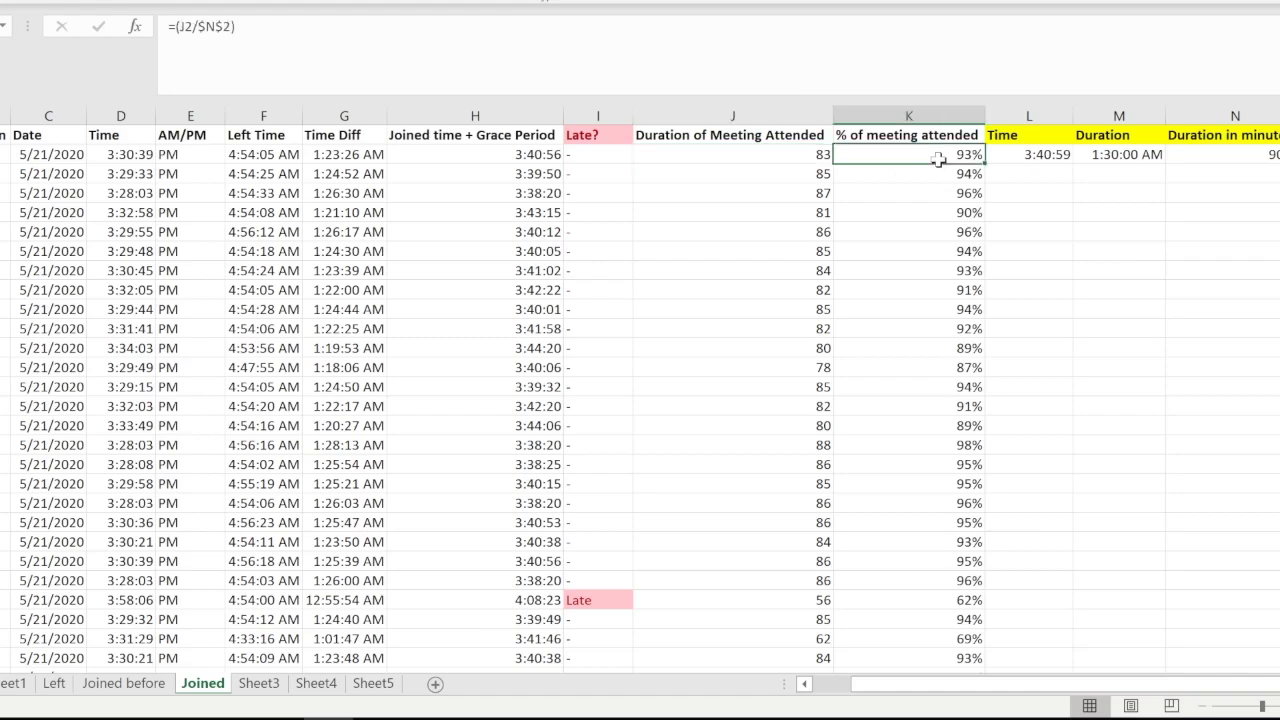
click(932, 523)
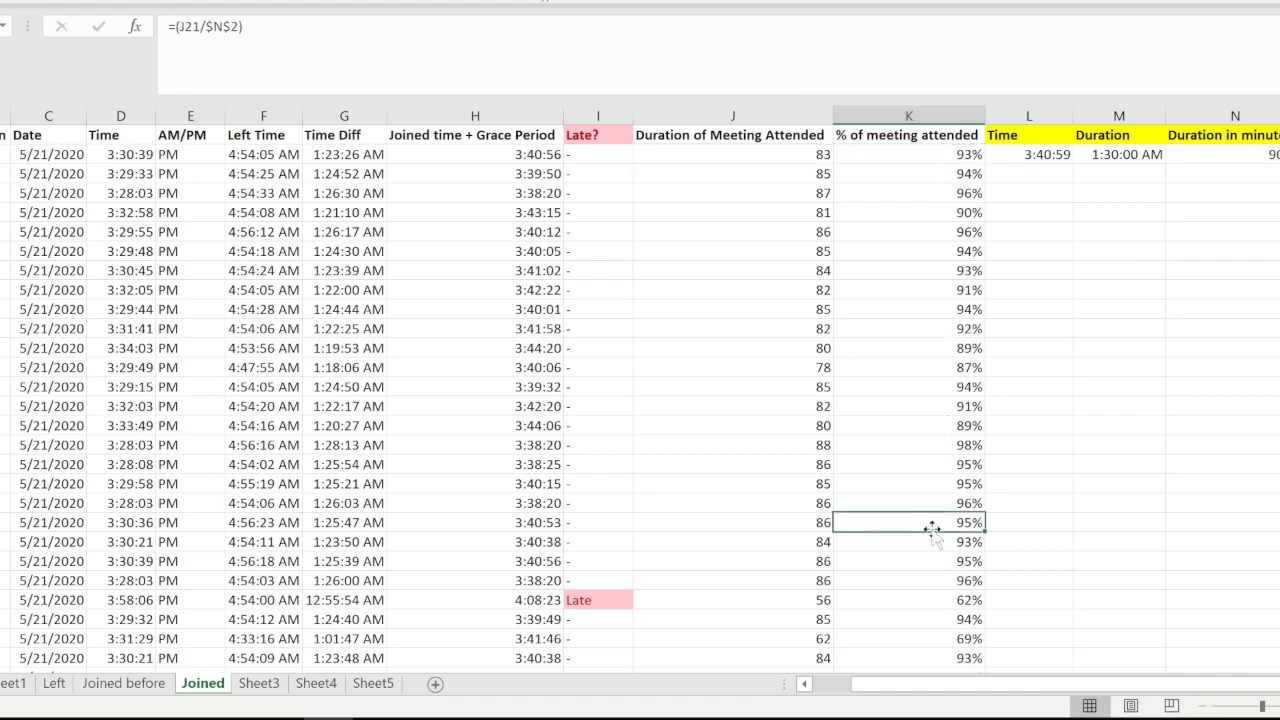
drag(913, 688, 876, 688)
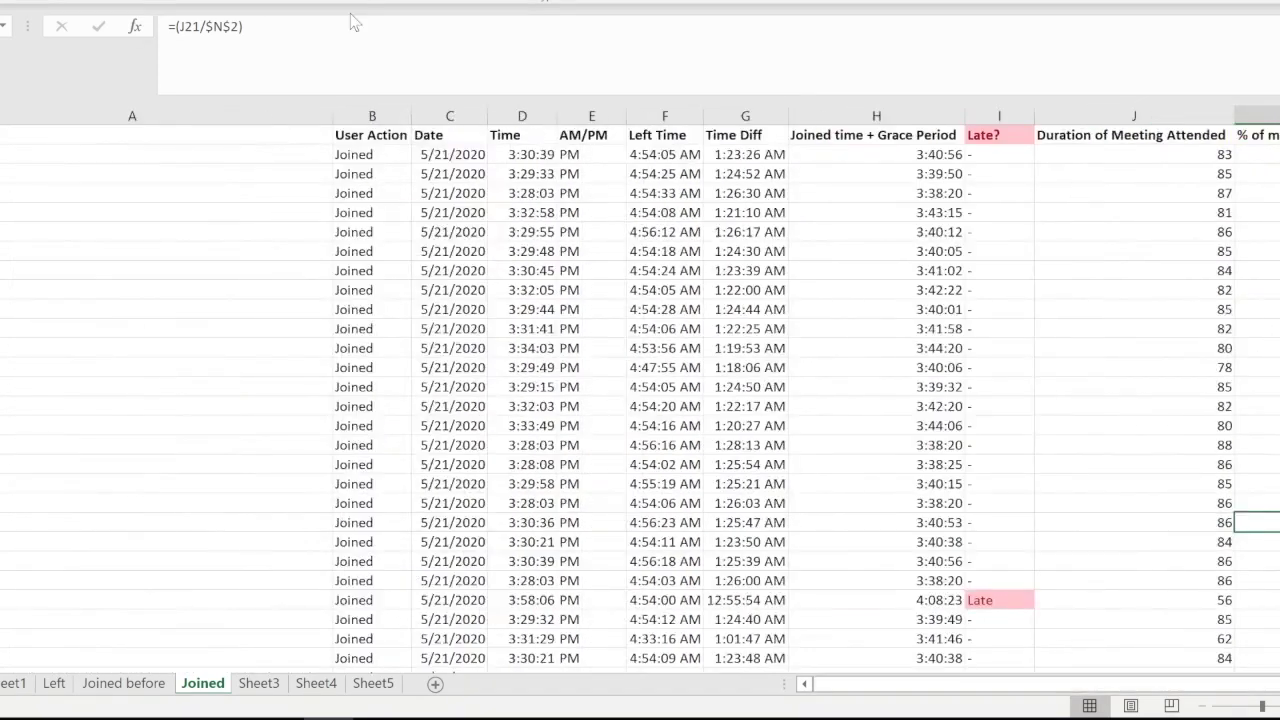
scroll(257, 205, right, 1)
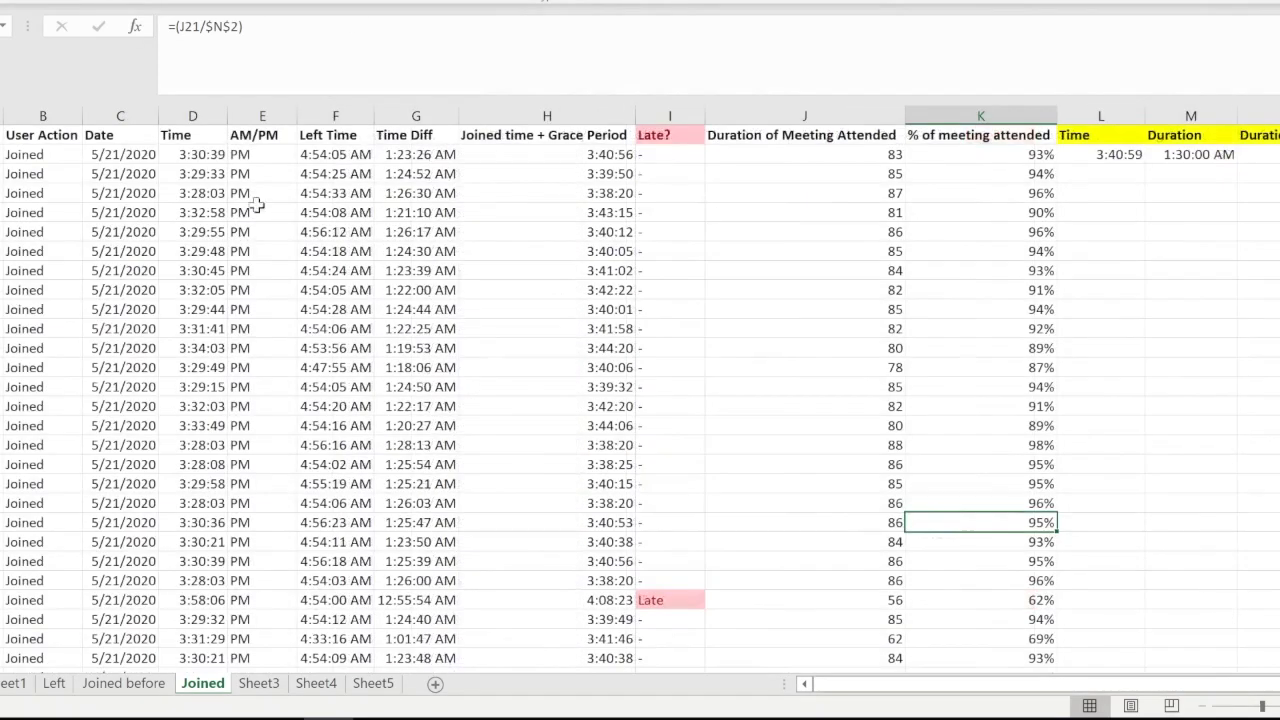
scroll(640, 400, down, 8)
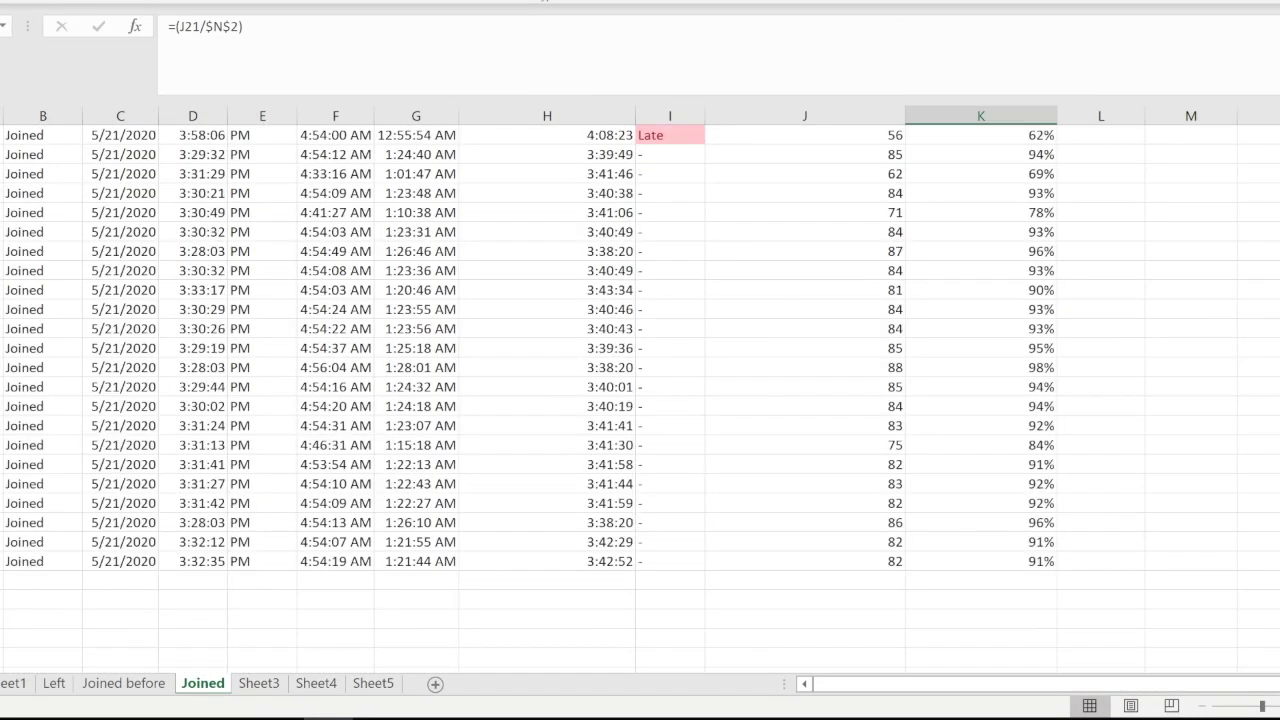
scroll(640, 400, up, 8)
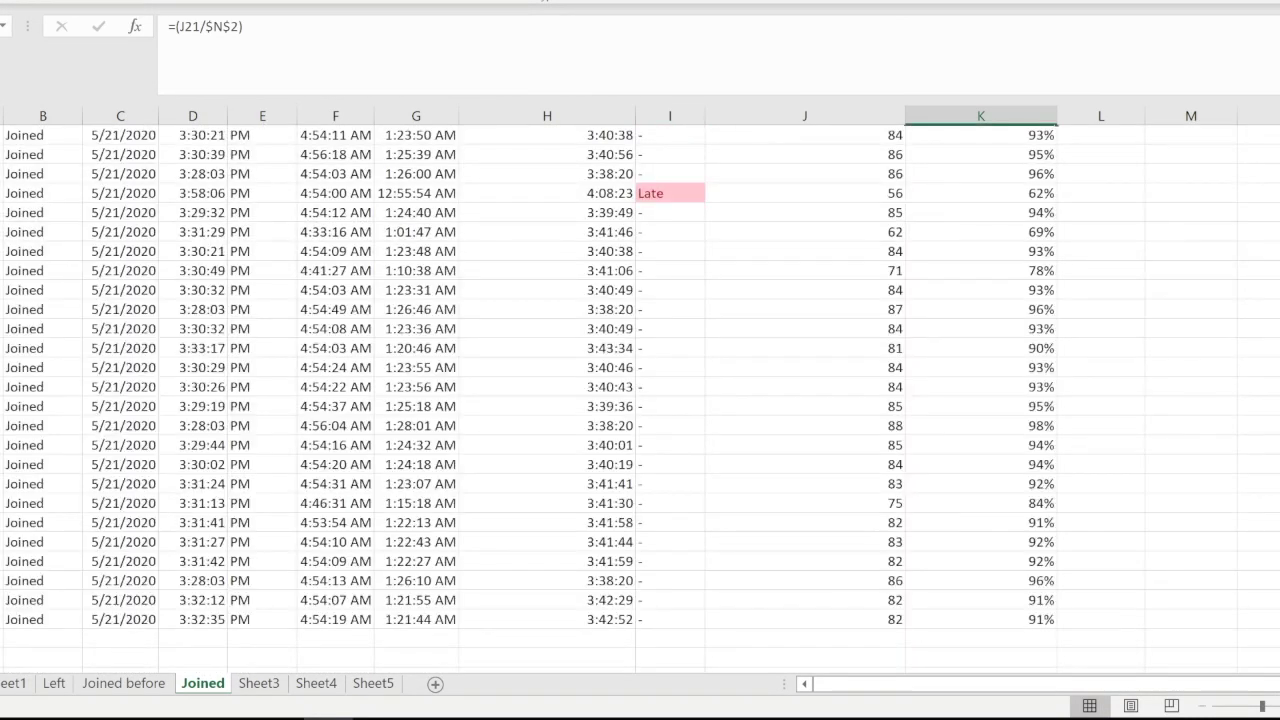
scroll(640, 400, up, 1)
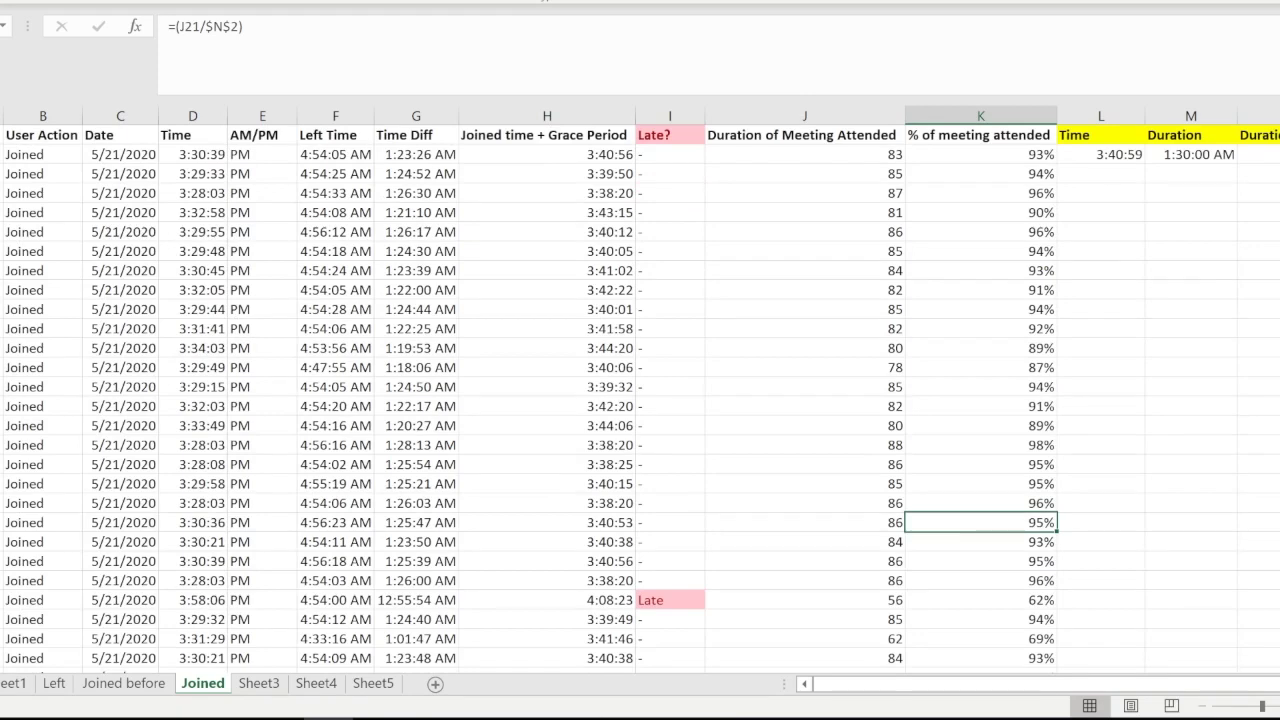
Return to Sheet1's Left-filtered rows and clear the highlighted range
click(14, 690)
click(746, 266)
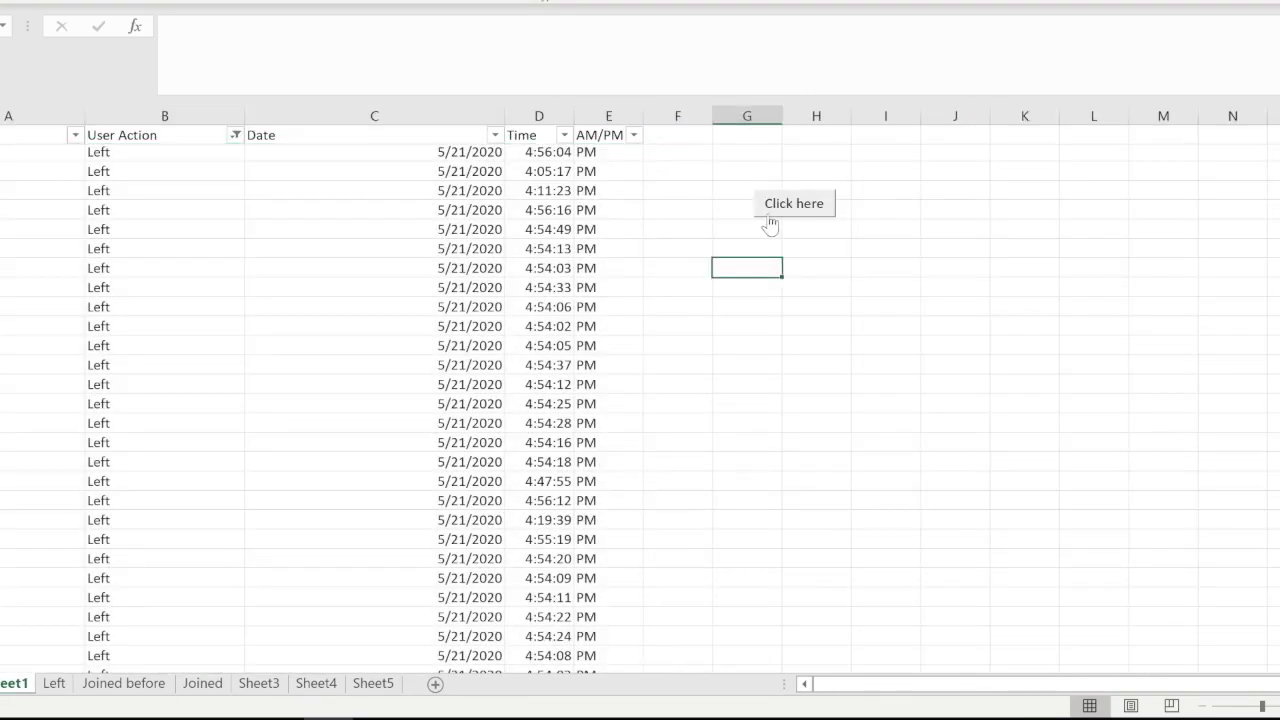